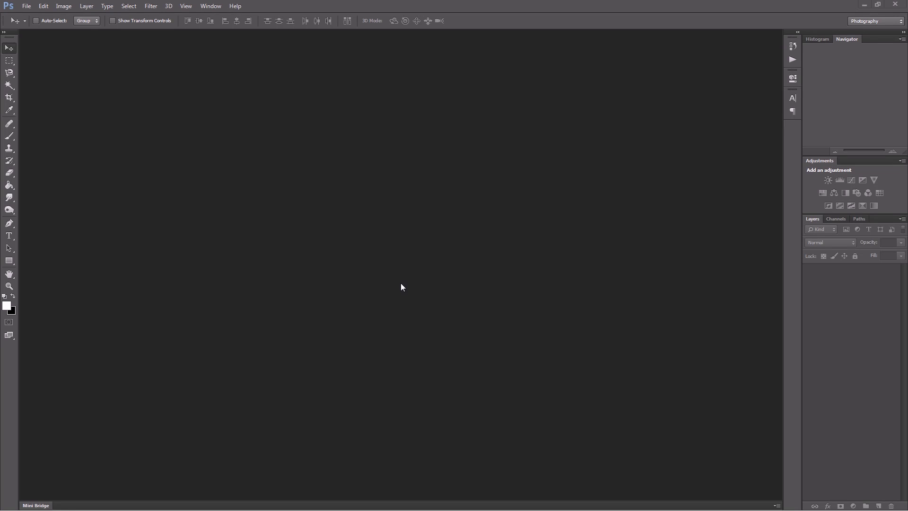
# Step: Open IMG_0441.JPG and IMG_0443.JPG keeping their embedded sRGB profiles, then select all of the bright image
pyautogui.click(26, 8)
pyautogui.click(35, 26)
pyautogui.click(399, 142)
pyautogui.keyDown('ctrl'); pyautogui.click(449, 141); pyautogui.keyUp('ctrl')
pyautogui.click(668, 429)
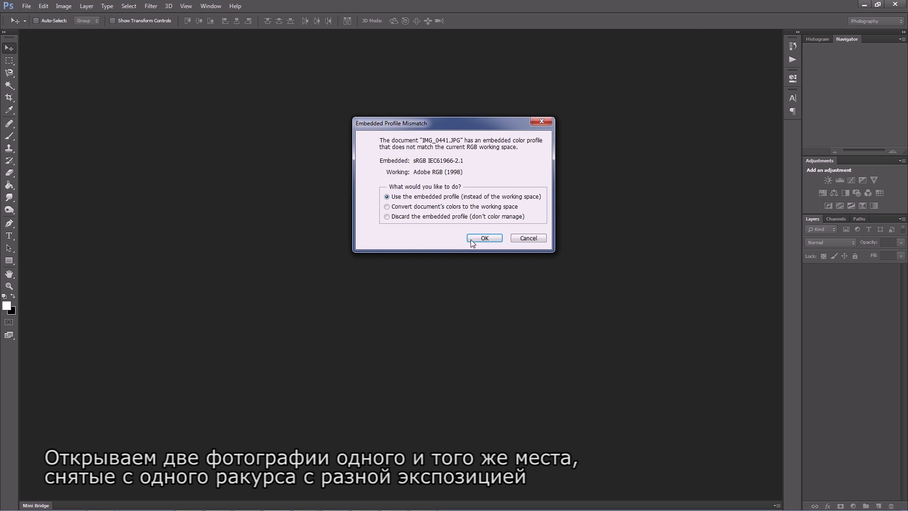
pyautogui.click(484, 238)
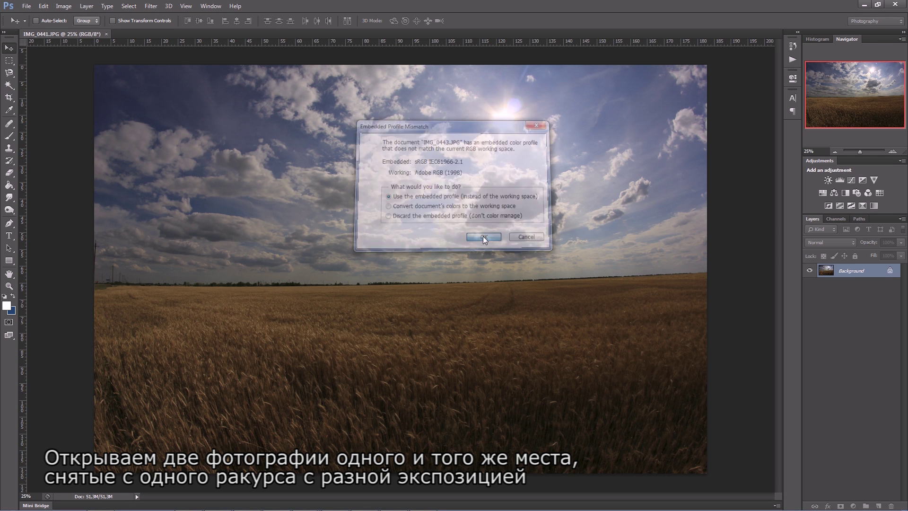
pyautogui.click(484, 239)
pyautogui.hotkey('ctrl', 'a')
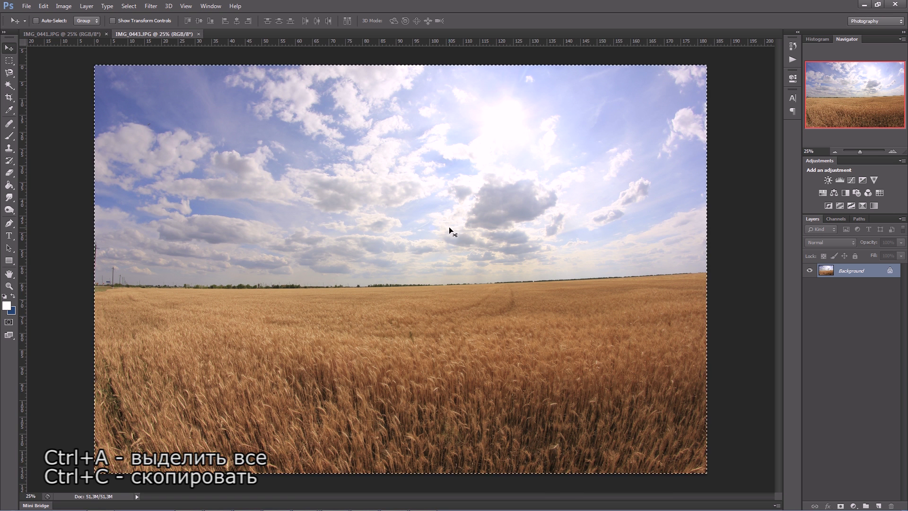
# Step: Paste the bright exposure as Layer 1 over IMG_0441 and close IMG_0443
pyautogui.click(90, 34)
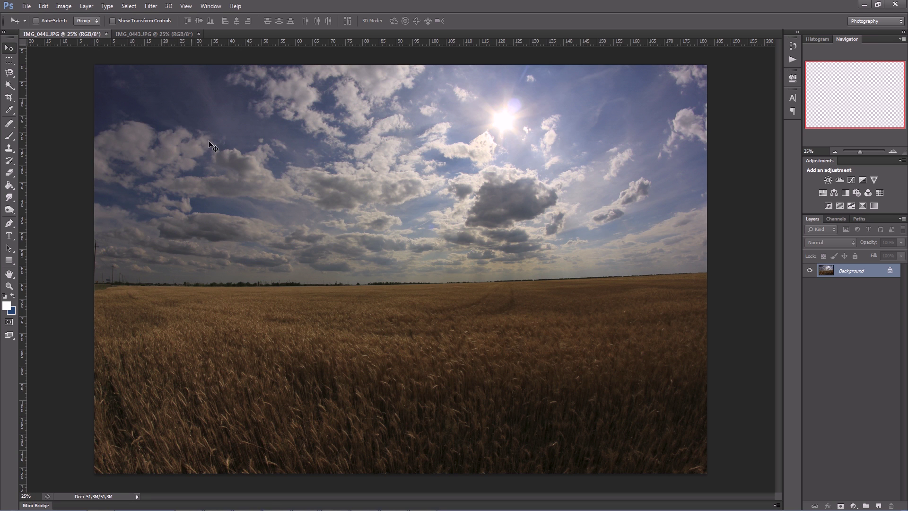
pyautogui.hotkey('ctrl', 'v')
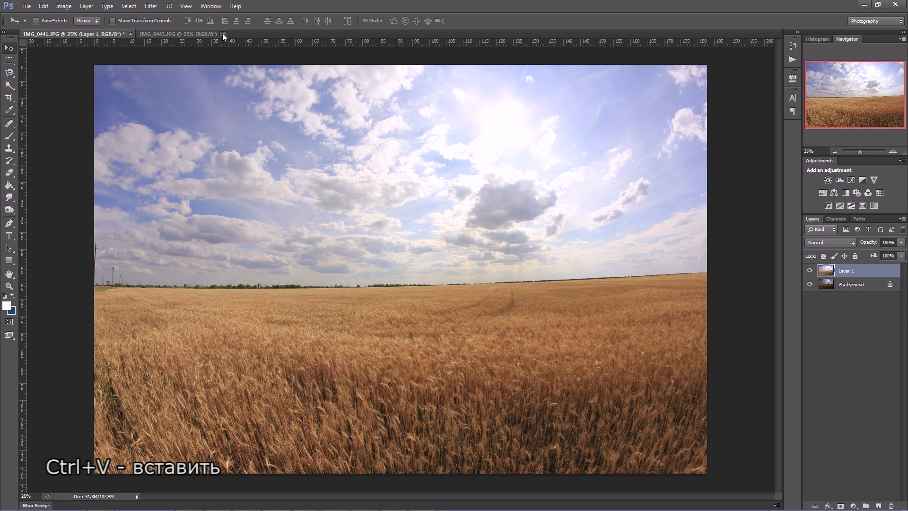
pyautogui.click(222, 34)
# Step: Toggle Layer 1's visibility to compare exposures, then select it together with Background
pyautogui.click(810, 271)
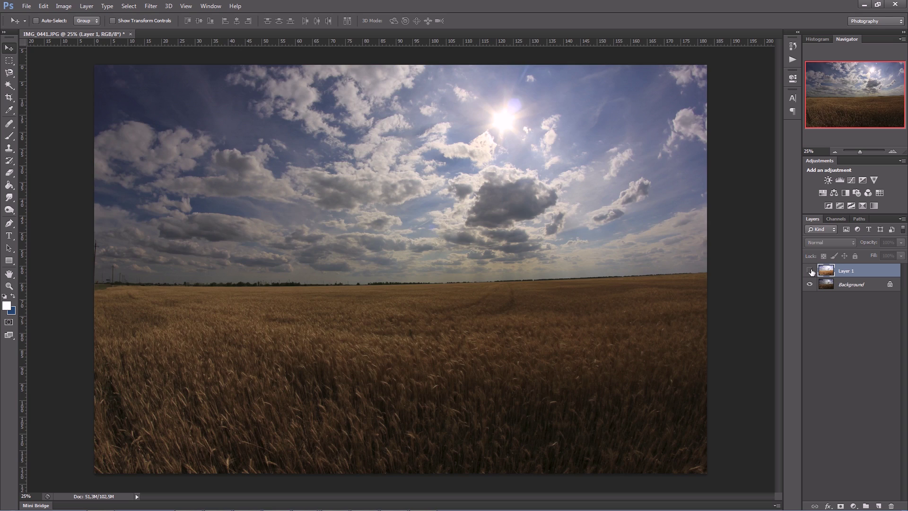
pyautogui.click(810, 270)
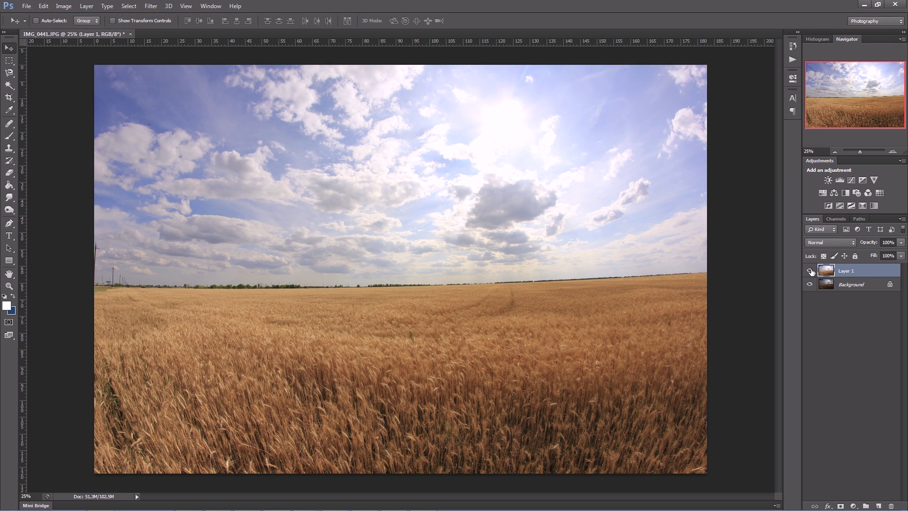
pyautogui.click(810, 270)
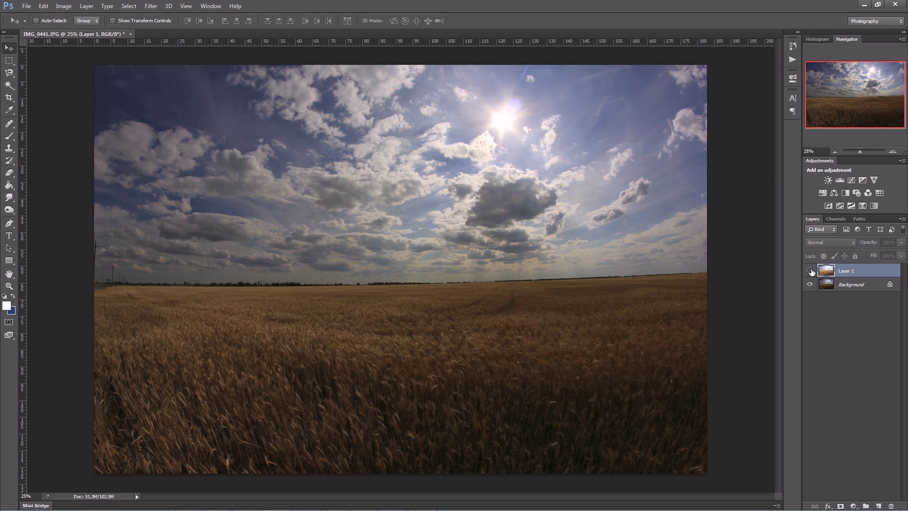
pyautogui.click(810, 271)
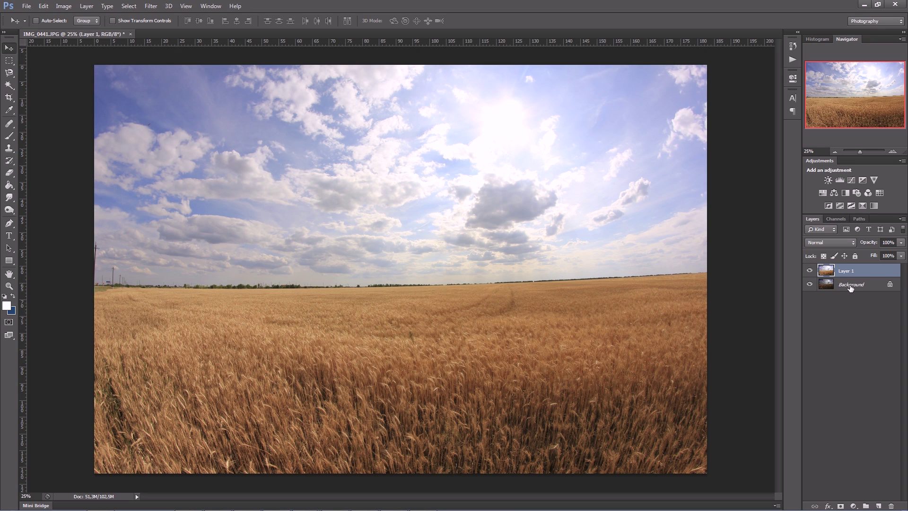
pyautogui.keyDown('shift'); pyautogui.click(851, 286); pyautogui.keyUp('shift')
pyautogui.click(42, 8)
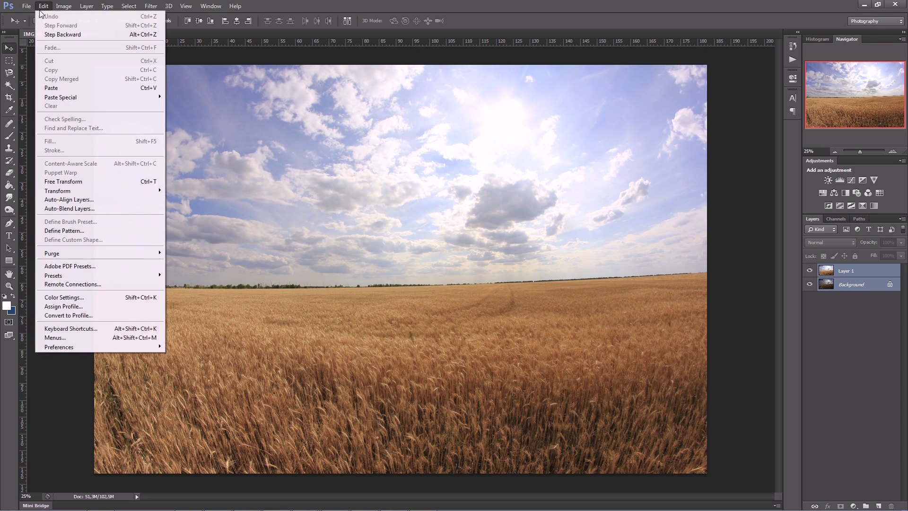
# Step: Auto-align both exposure layers with Auto projection, verify by toggling Layer 1, then give Layer 1 a white mask
pyautogui.click(95, 199)
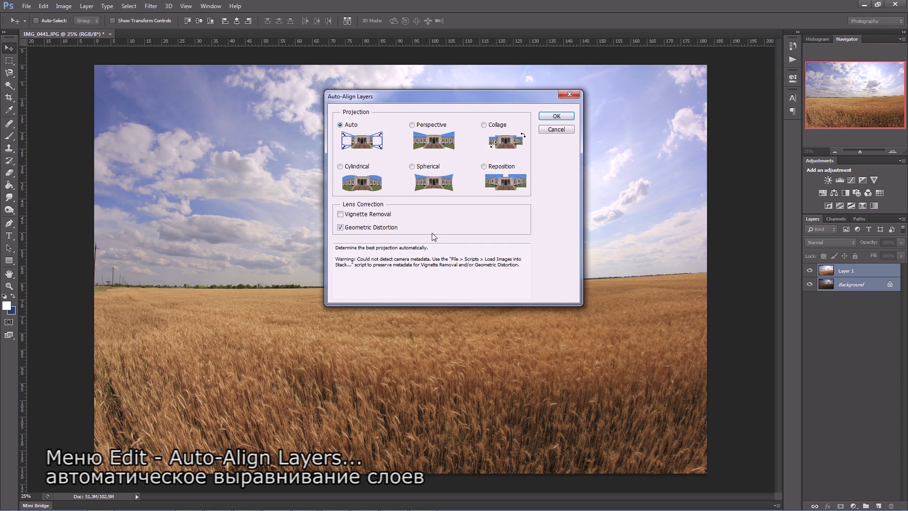
pyautogui.click(555, 118)
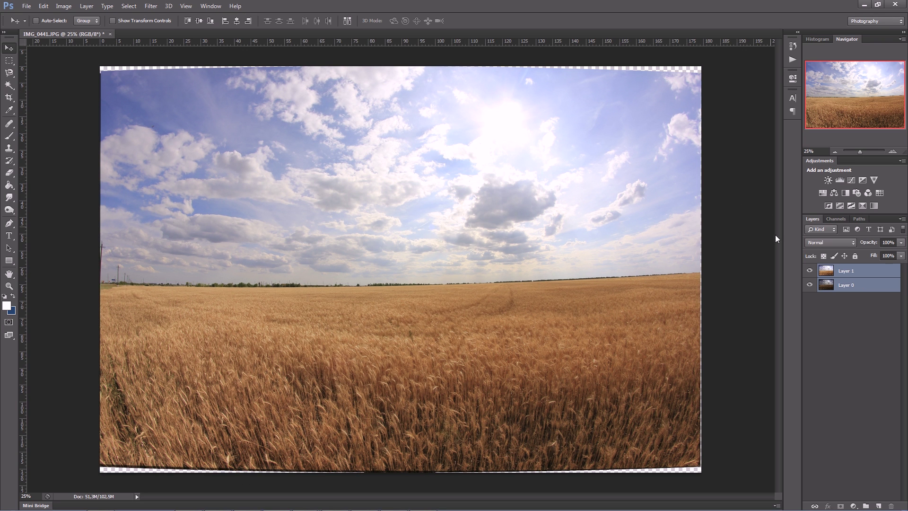
pyautogui.click(810, 271)
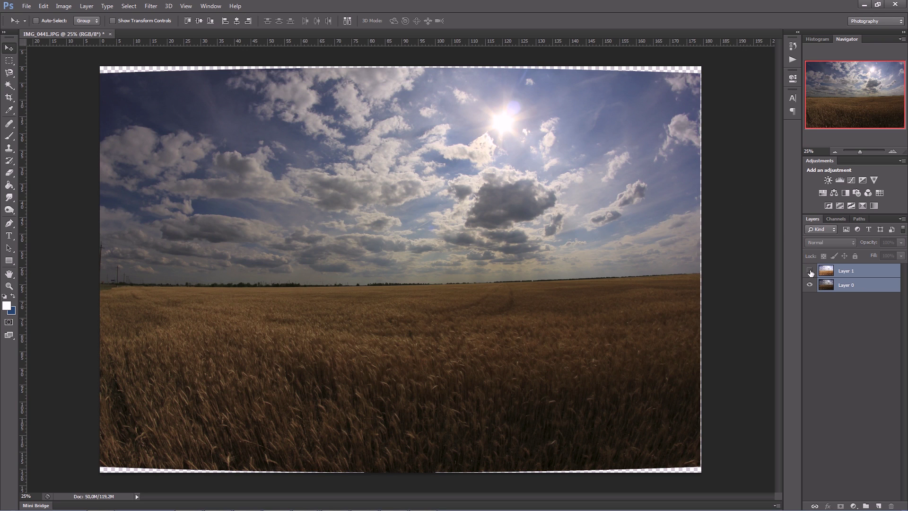
pyautogui.click(810, 271)
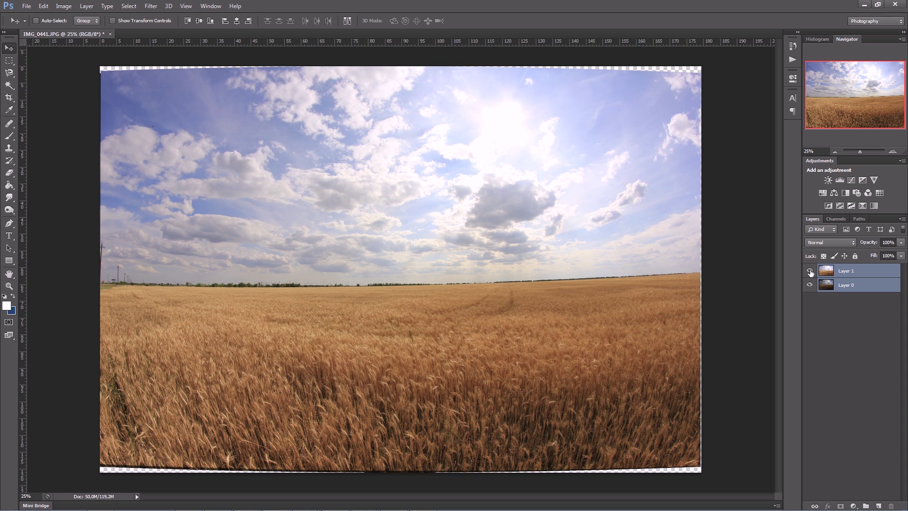
pyautogui.click(810, 271)
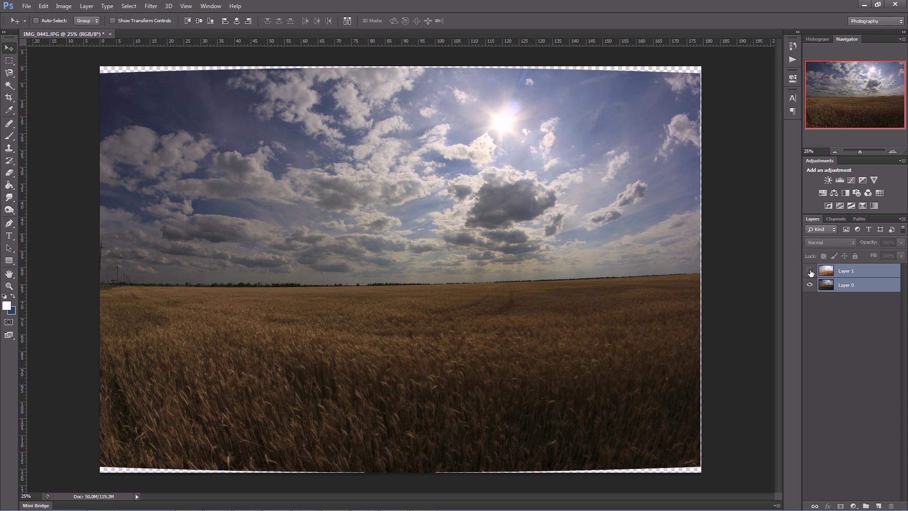
pyautogui.click(810, 271)
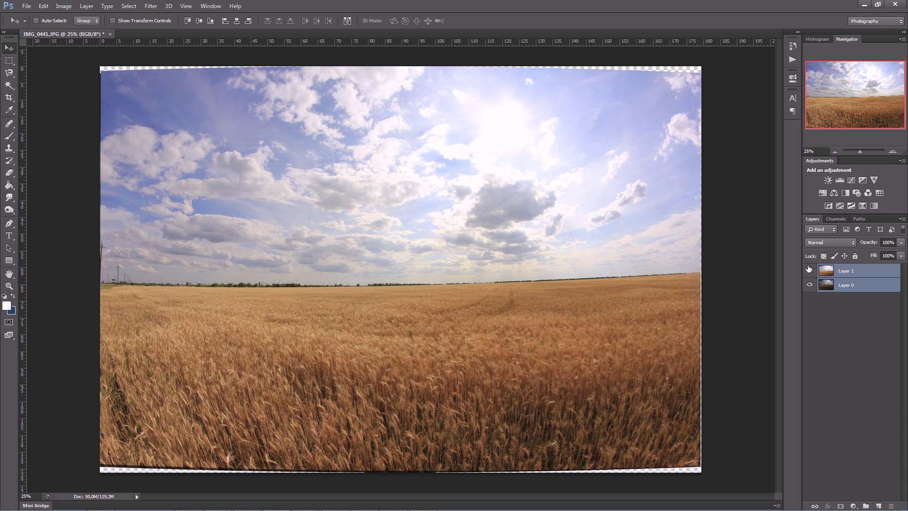
pyautogui.click(849, 273)
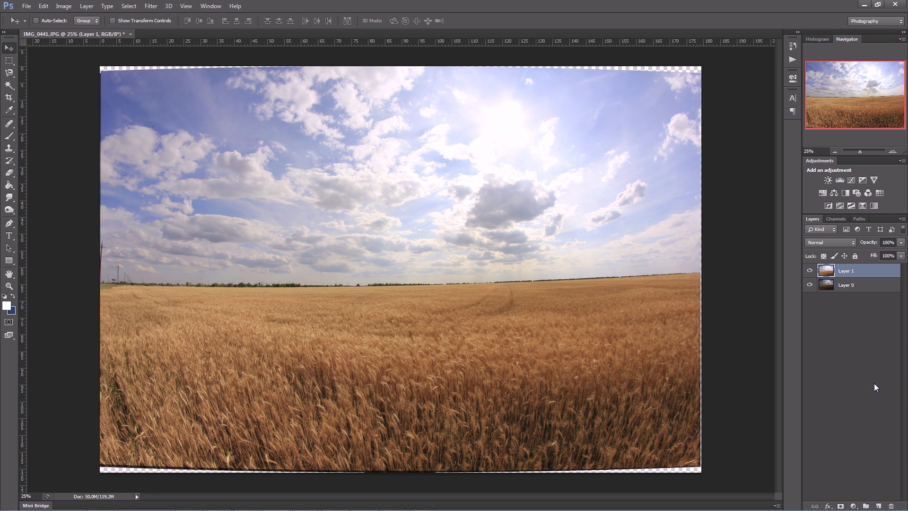
pyautogui.click(841, 506)
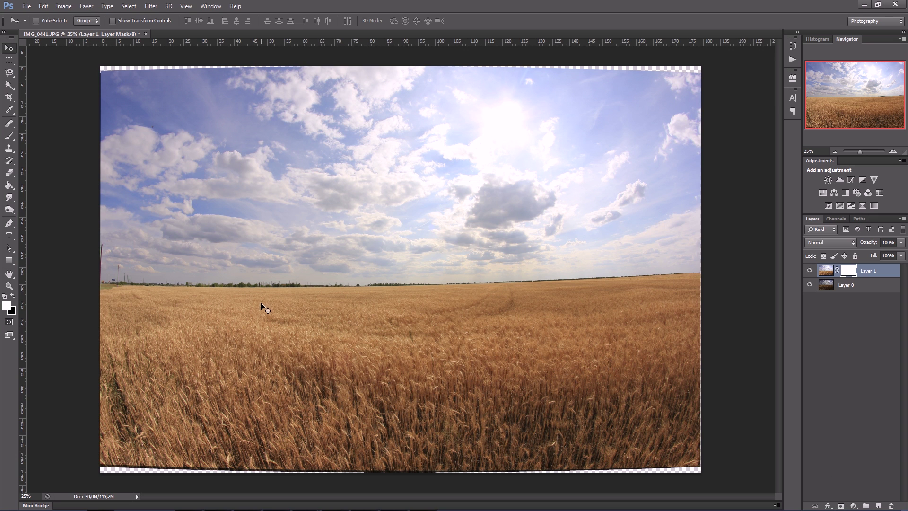
# Step: Paint black over the sky on Layer 1's mask with a smaller soft brush to reveal the dark clouds
pyautogui.click(9, 136)
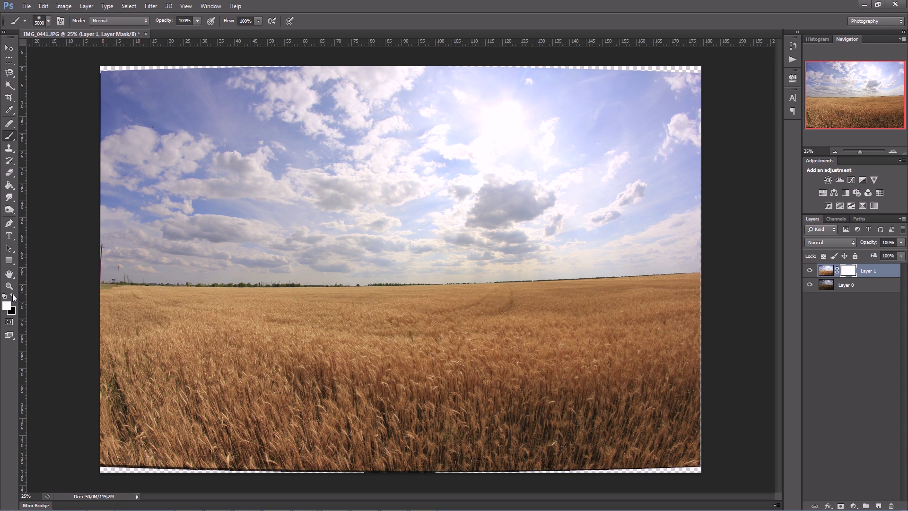
pyautogui.press('[')
pyautogui.press('[')
pyautogui.press('[')
pyautogui.press('[')
pyautogui.press('[')
pyautogui.press('[')
pyautogui.click(49, 21)
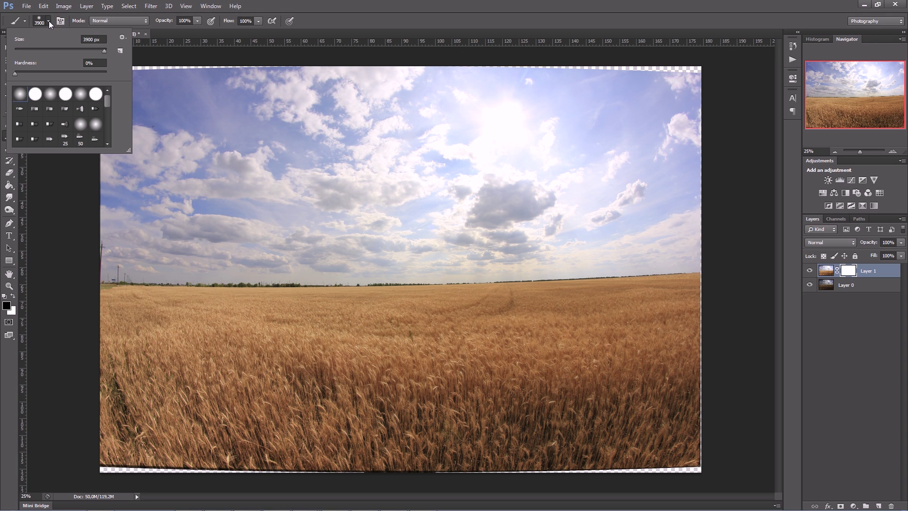
pyautogui.click(50, 21)
pyautogui.press('[')
pyautogui.press('[')
pyautogui.press('[')
pyautogui.press('[')
pyautogui.press('[')
pyautogui.press('[')
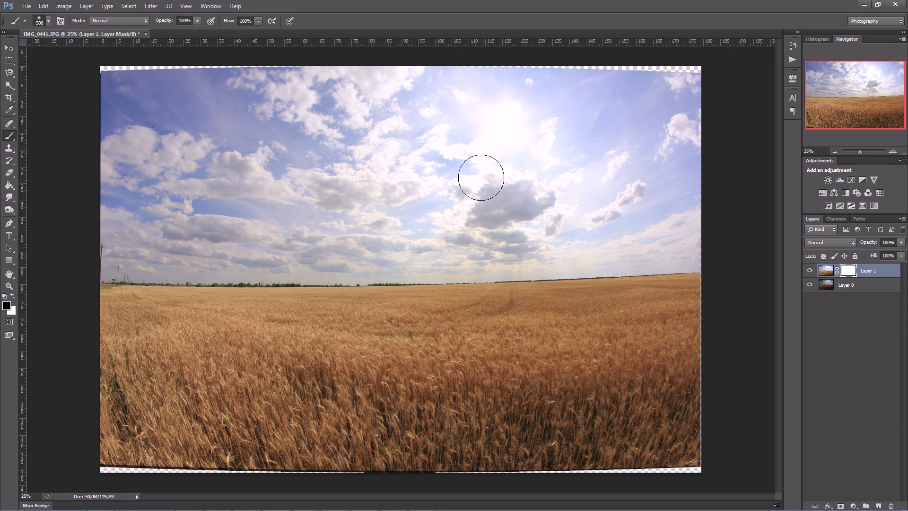
pyautogui.moveTo(451, 112); pyautogui.dragTo(374, 92)
pyautogui.moveTo(184, 89)
pyautogui.mouseDown()
pyautogui.moveTo(122, 81)
pyautogui.moveTo(672, 94)
pyautogui.moveTo(256, 137)
pyautogui.moveTo(114, 170)
pyautogui.moveTo(123, 204)
pyautogui.moveTo(92, 240)
pyautogui.moveTo(319, 181)
pyautogui.moveTo(478, 181)
pyautogui.moveTo(588, 142)
pyautogui.moveTo(679, 132)
pyautogui.moveTo(680, 207)
pyautogui.moveTo(420, 200)
pyautogui.moveTo(151, 227)
pyautogui.moveTo(142, 246)
pyautogui.moveTo(716, 219)
pyautogui.moveTo(587, 246)
pyautogui.moveTo(124, 241)
pyautogui.moveTo(137, 112)
pyautogui.moveTo(122, 91)
pyautogui.moveTo(92, 193)
pyautogui.moveTo(462, 218)
pyautogui.mouseUp()
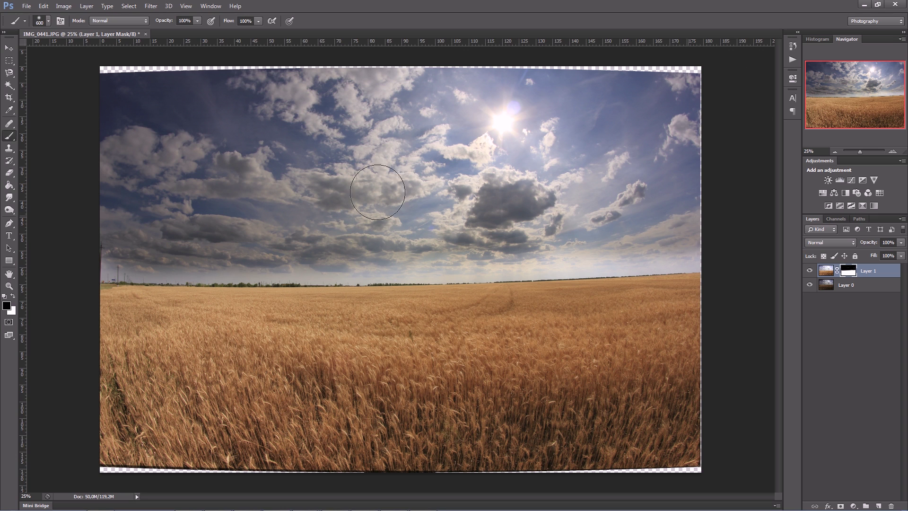
pyautogui.scroll(-5, 346, 152)
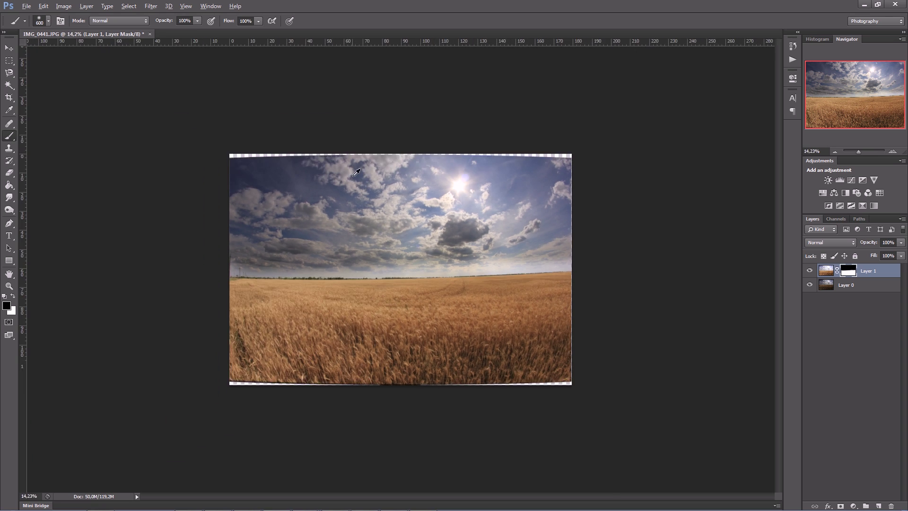
# Step: Blend the sky's upper edge on the mask and zoom the canvas in to about 20.8%
pyautogui.press(']')
pyautogui.press(']')
pyautogui.press(']')
pyautogui.press(']')
pyautogui.press(']')
pyautogui.press(']')
pyautogui.press(']')
pyautogui.press(']')
pyautogui.press(']')
pyautogui.press(']')
pyautogui.press(']')
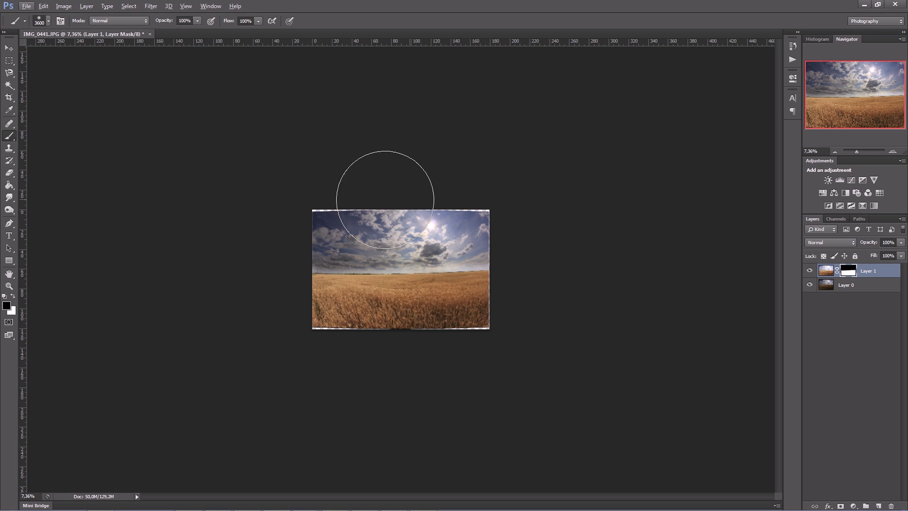
pyautogui.moveTo(397, 206); pyautogui.dragTo(482, 207)
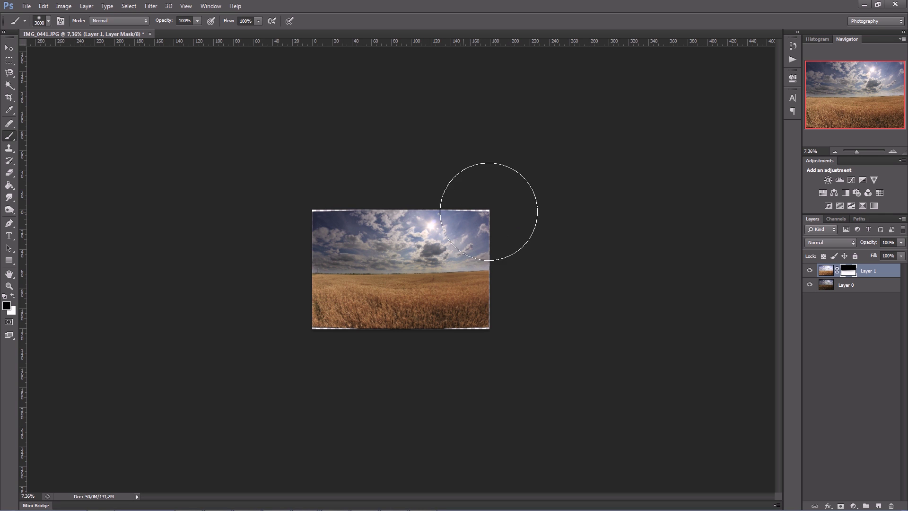
pyautogui.keyDown('alt'); pyautogui.scroll(2, 361, 332); pyautogui.keyUp('alt')
pyautogui.keyDown('alt'); pyautogui.scroll(1, 363, 331); pyautogui.keyUp('alt')
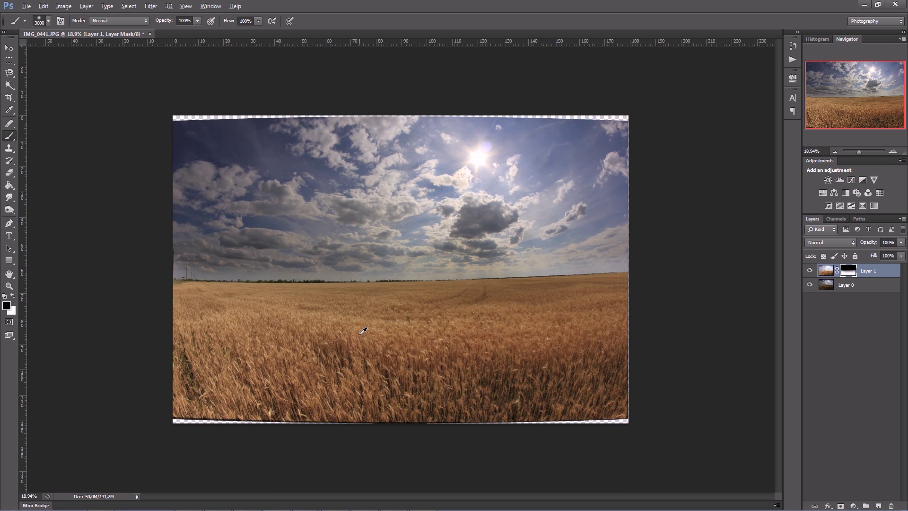
pyautogui.keyDown('alt'); pyautogui.scroll(1, 372, 335); pyautogui.keyUp('alt')
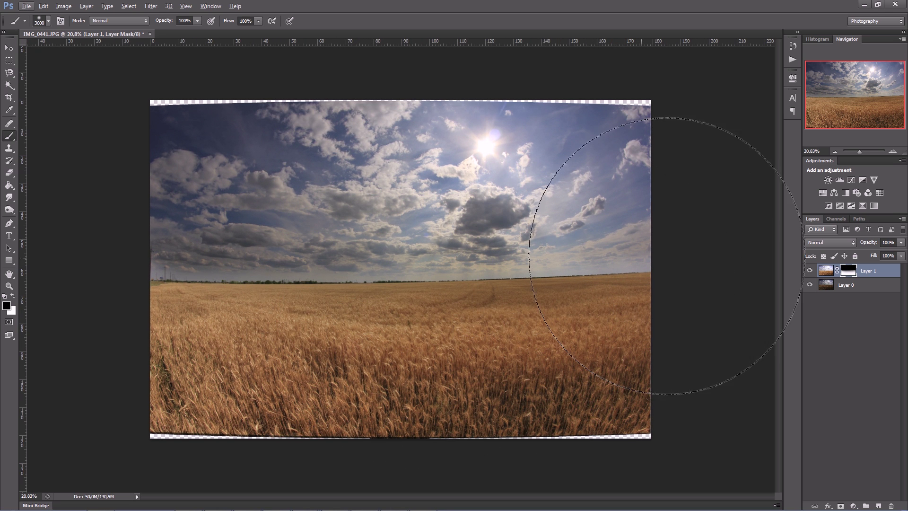
# Step: Compare the blend by toggling Layer 1's visibility and disabling then re-enabling its mask
pyautogui.click(810, 272)
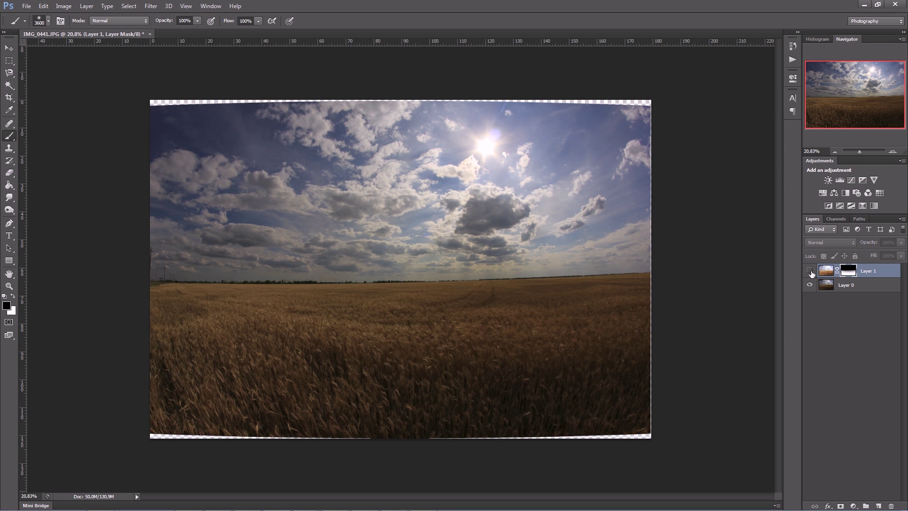
pyautogui.click(810, 271)
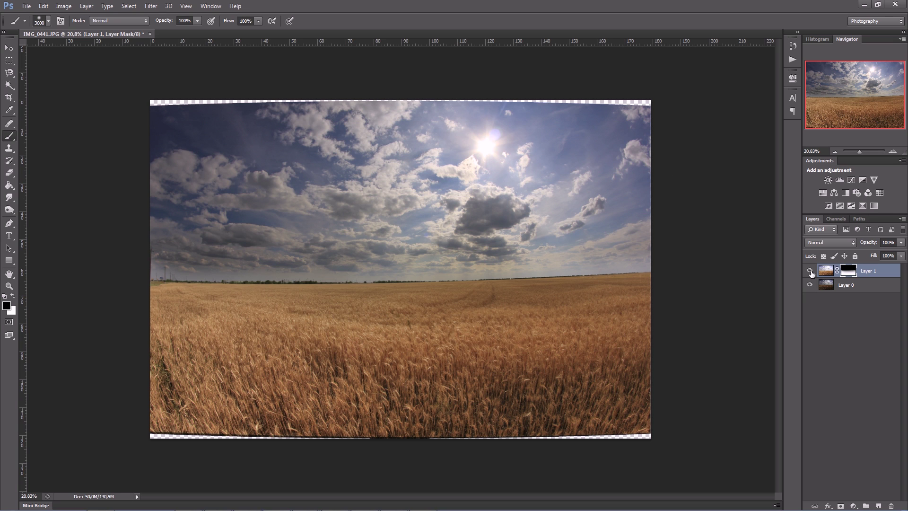
pyautogui.click(810, 272)
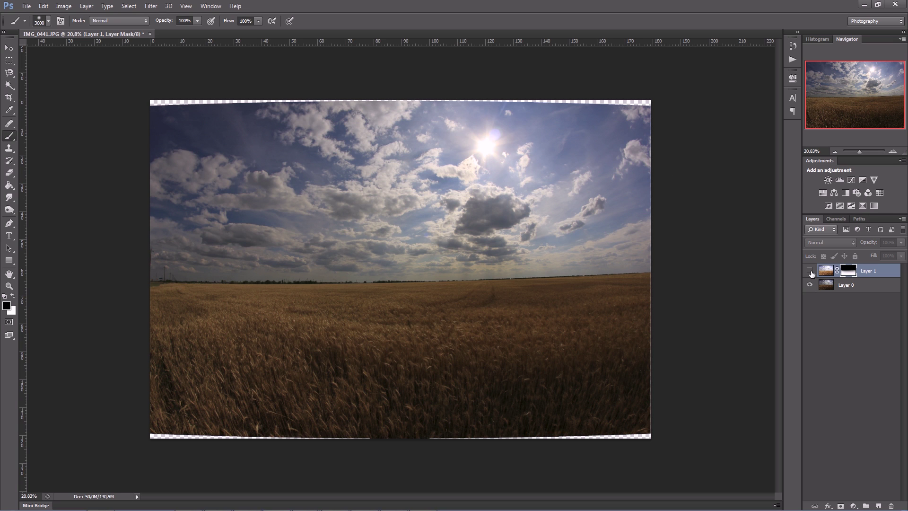
pyautogui.click(810, 271)
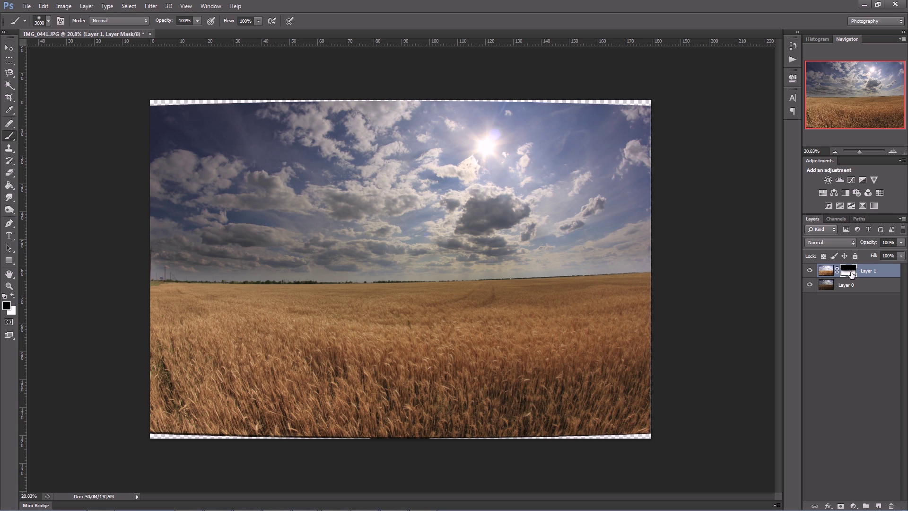
pyautogui.rightClick(851, 273)
pyautogui.click(848, 279)
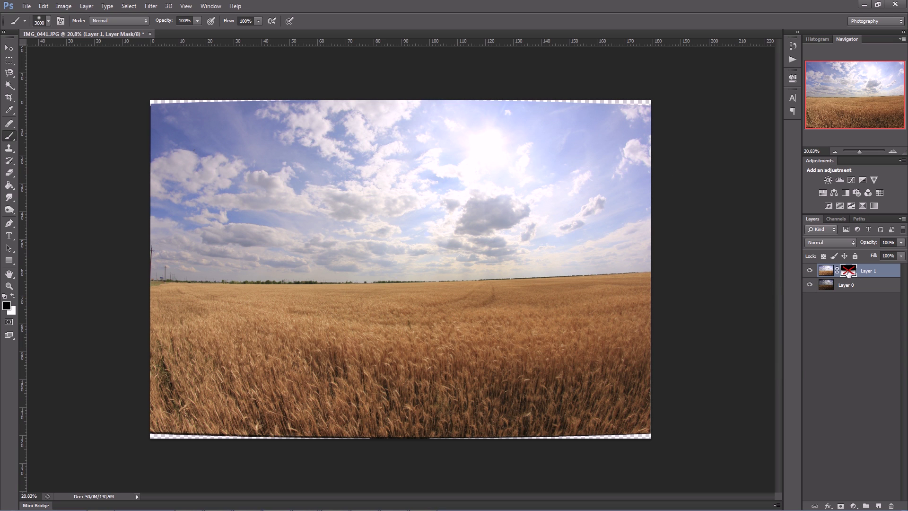
pyautogui.rightClick(848, 272)
pyautogui.click(845, 277)
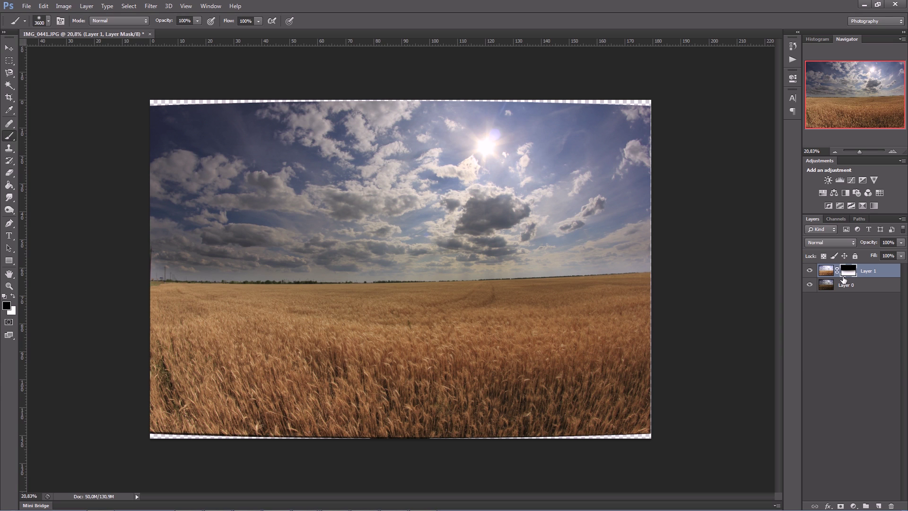
# Step: Duplicate Layer 1 and Layer 0 and merge the copies into one new top layer
pyautogui.keyDown('shift'); pyautogui.click(851, 286); pyautogui.keyUp('shift')
pyautogui.rightClick(852, 286)
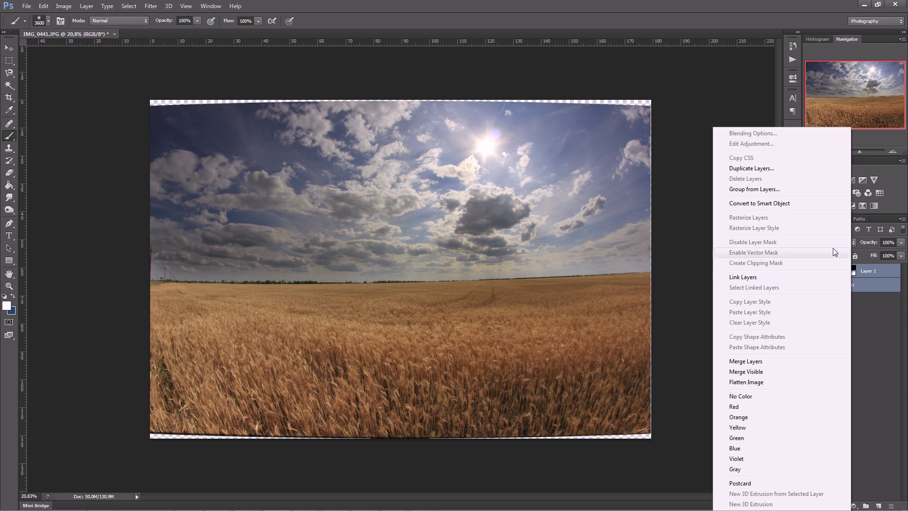
pyautogui.click(777, 168)
pyautogui.press('Return')
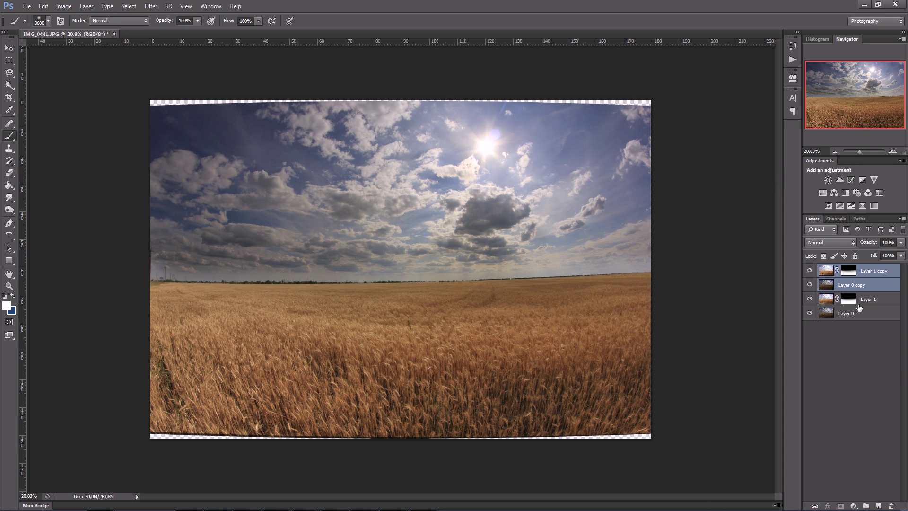
pyautogui.rightClick(860, 289)
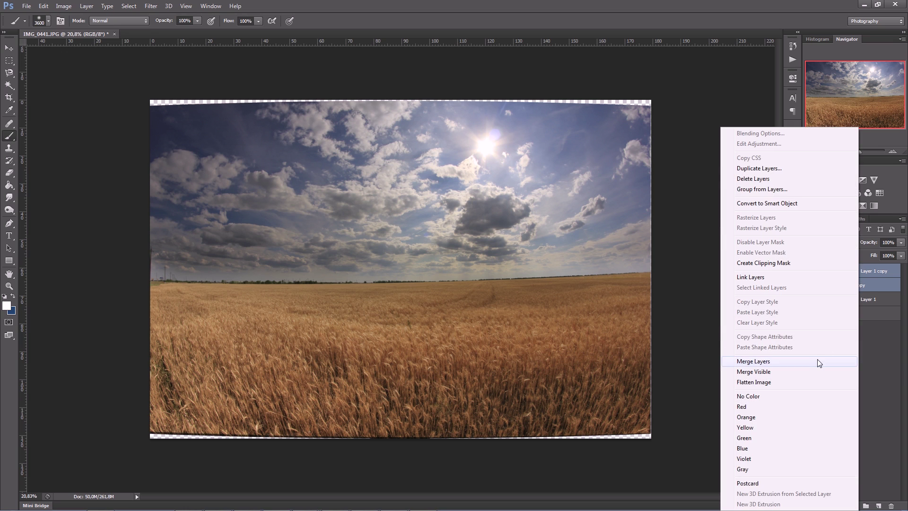
pyautogui.click(817, 361)
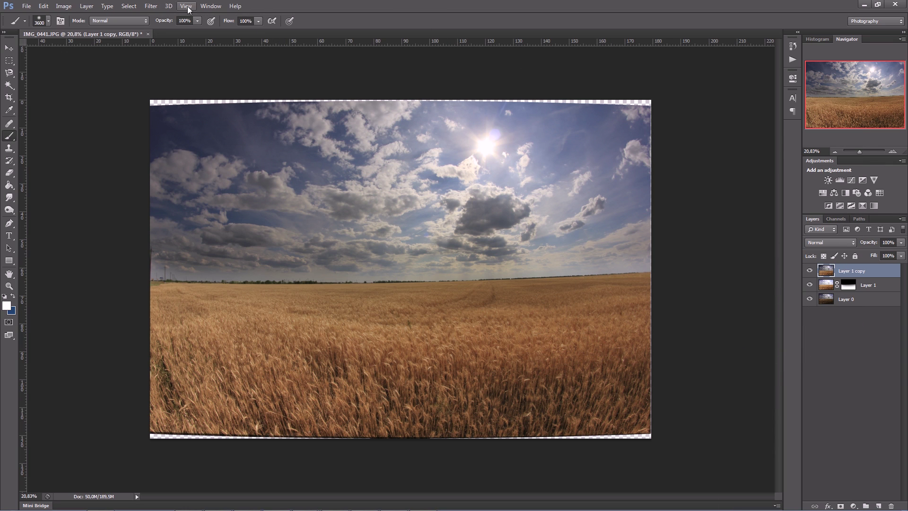
# Step: Apply Color Efex Pro 4's Detail Extractor at default settings to the merged layer
pyautogui.click(154, 7)
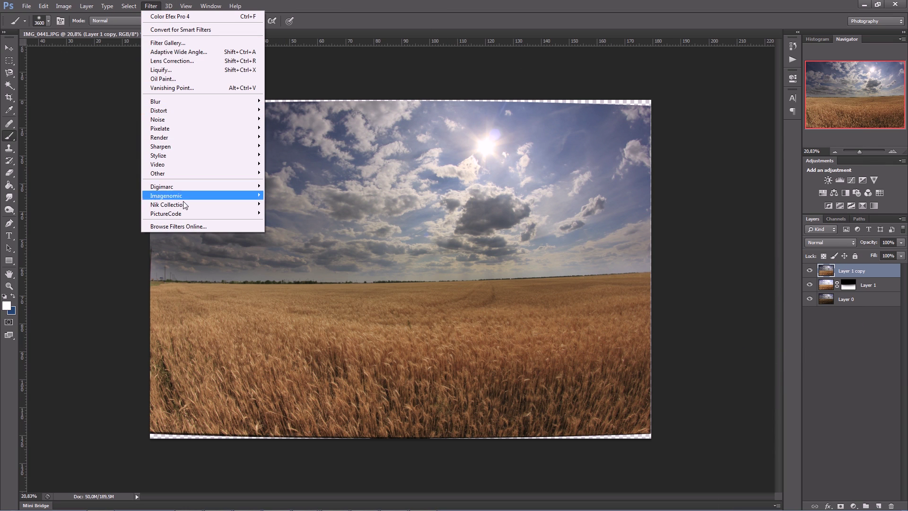
pyautogui.click(286, 216)
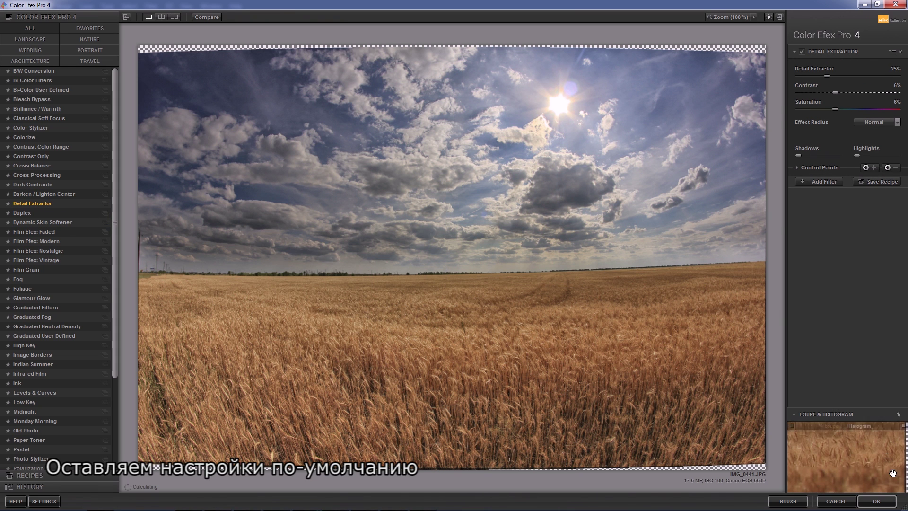
pyautogui.click(877, 502)
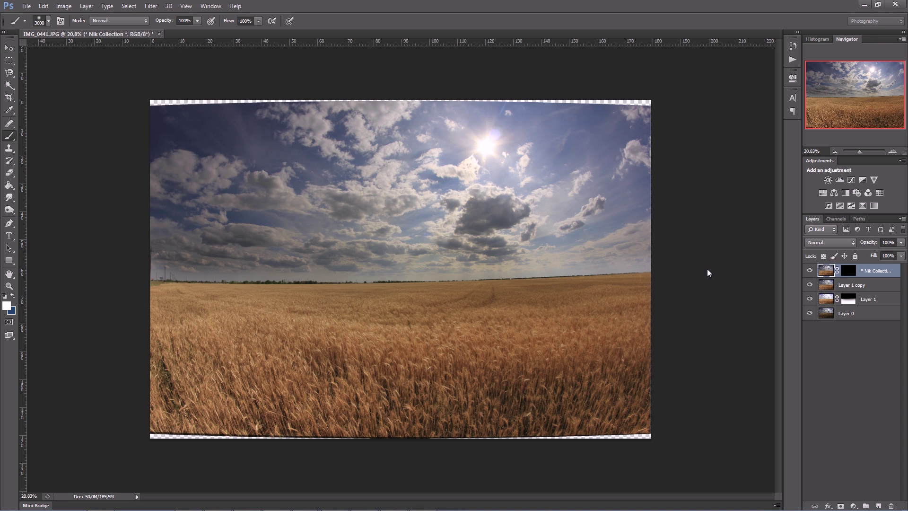
# Step: Toggle the Detail Extractor (CEP 4) layer twice to compare, then relaunch Color Efex Pro 4
pyautogui.click(809, 271)
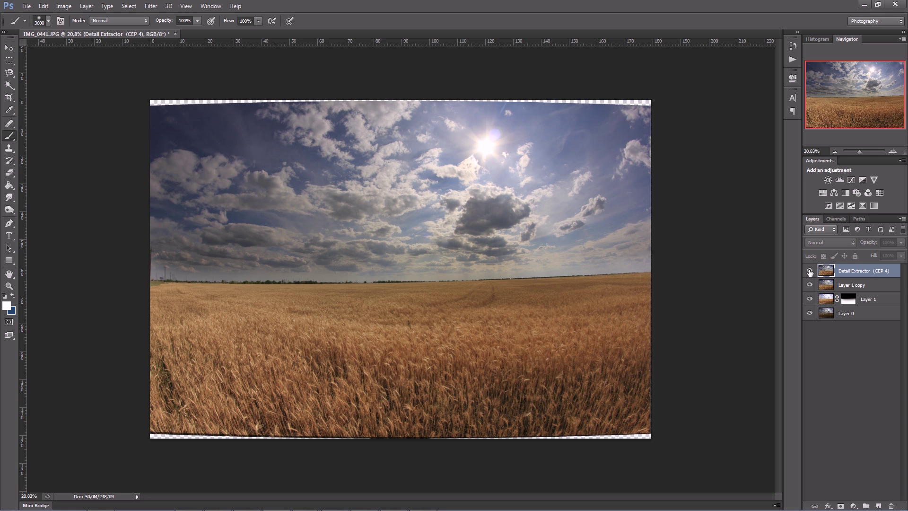
pyautogui.click(810, 271)
pyautogui.click(810, 271)
pyautogui.click(810, 272)
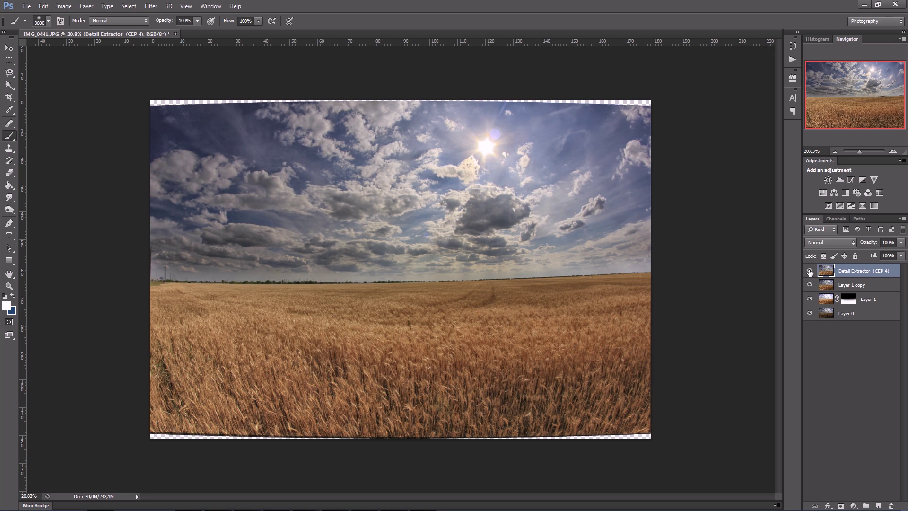
pyautogui.click(150, 6)
pyautogui.moveTo(168, 204)
pyautogui.click(279, 214)
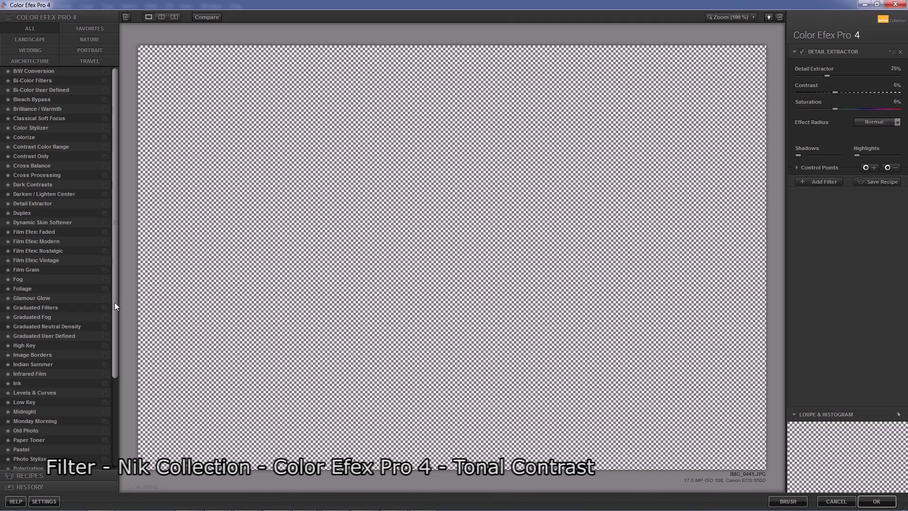
# Step: Apply Tonal Contrast at default settings, returning it as a new top layer
pyautogui.moveTo(115, 303); pyautogui.dragTo(113, 411)
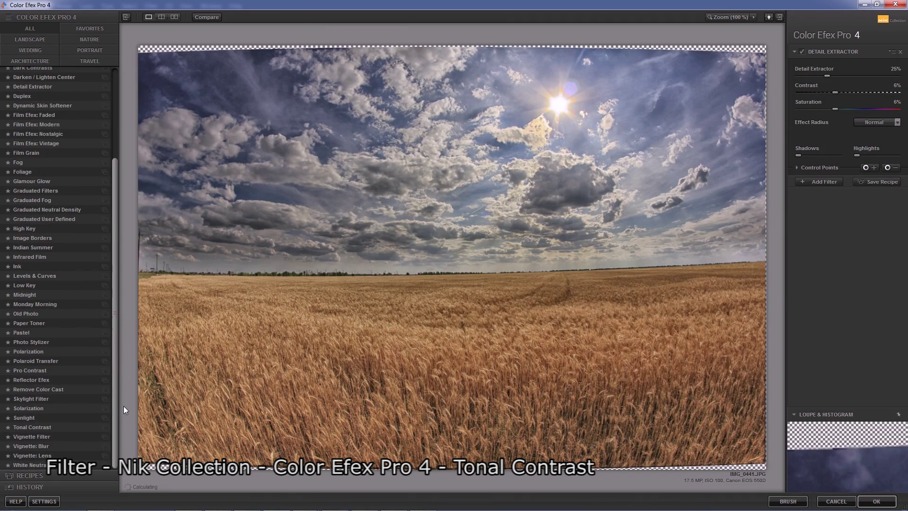
pyautogui.click(46, 427)
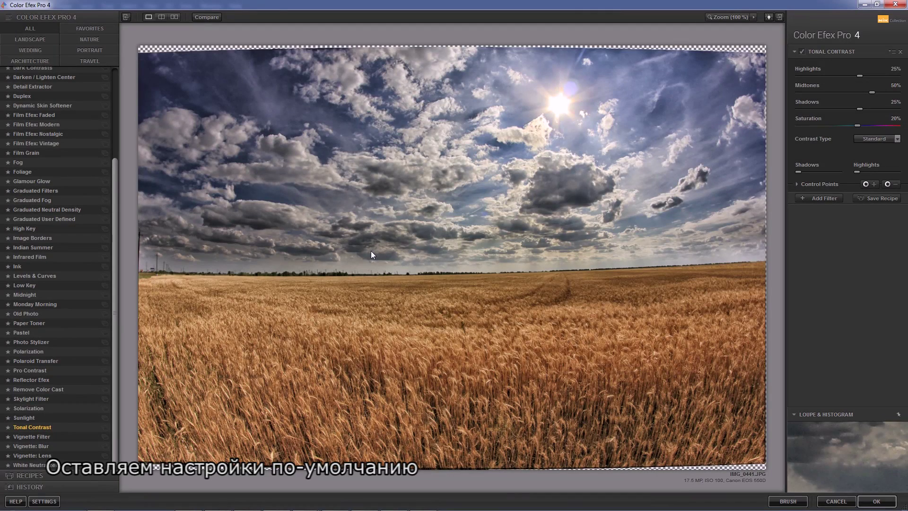
pyautogui.click(877, 501)
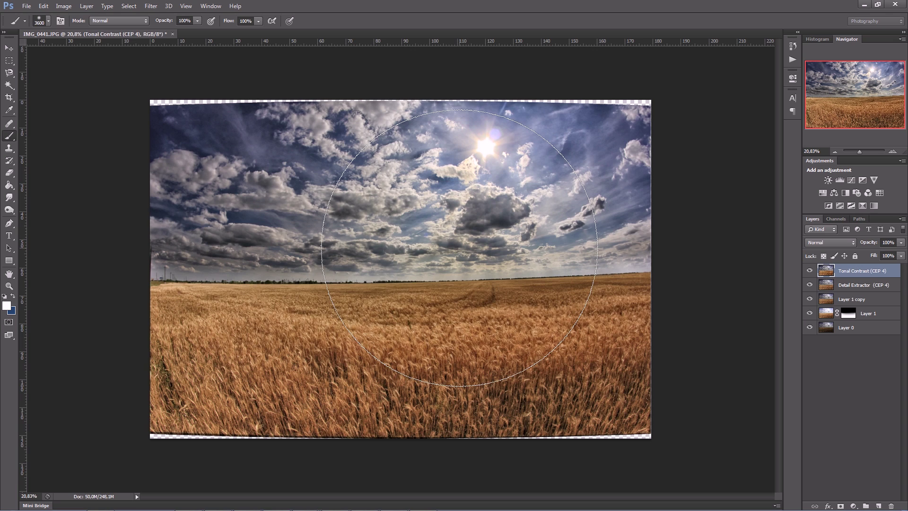
pyautogui.click(810, 271)
pyautogui.click(810, 271)
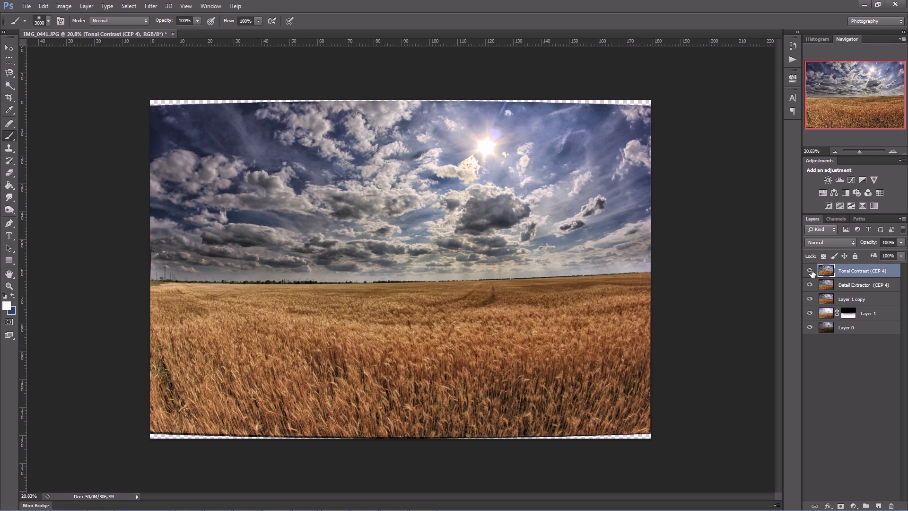
pyautogui.click(810, 271)
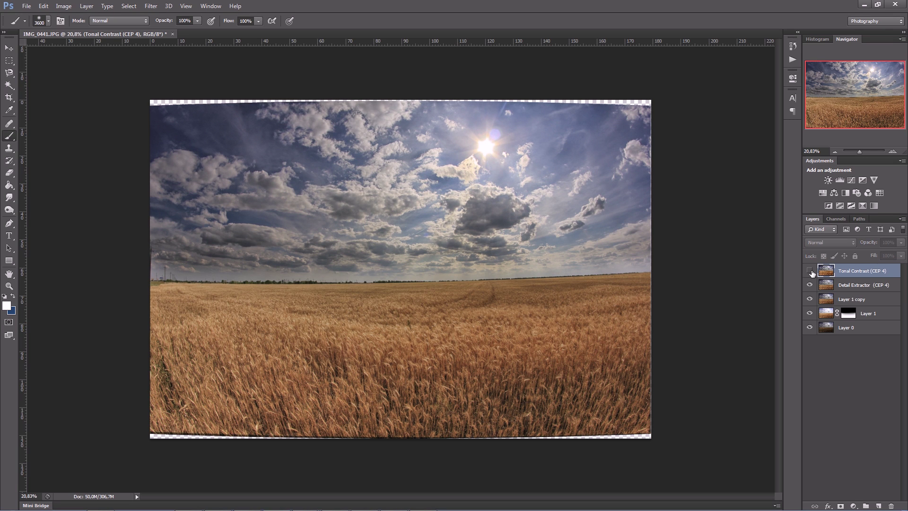
pyautogui.click(810, 271)
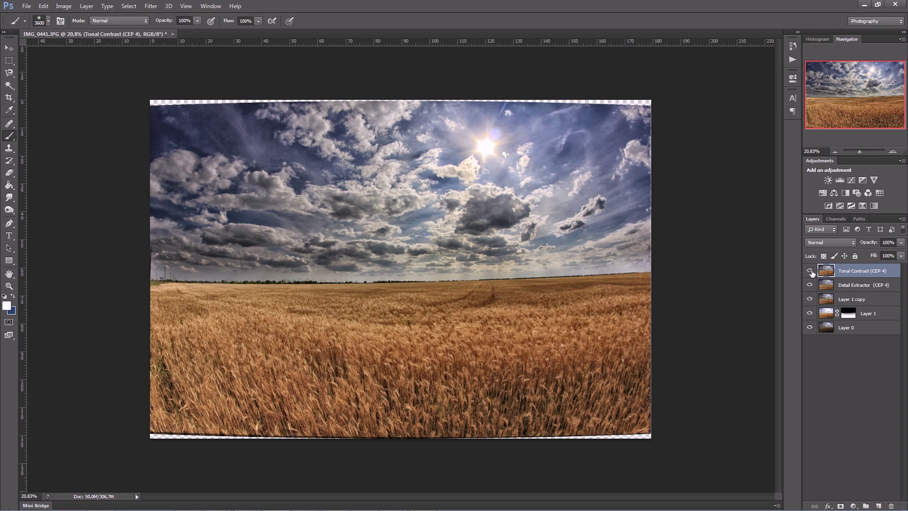
# Step: Add a Selective Color layer, lowering cyan in the reds and yellows and rebalancing the cyans
pyautogui.click(862, 206)
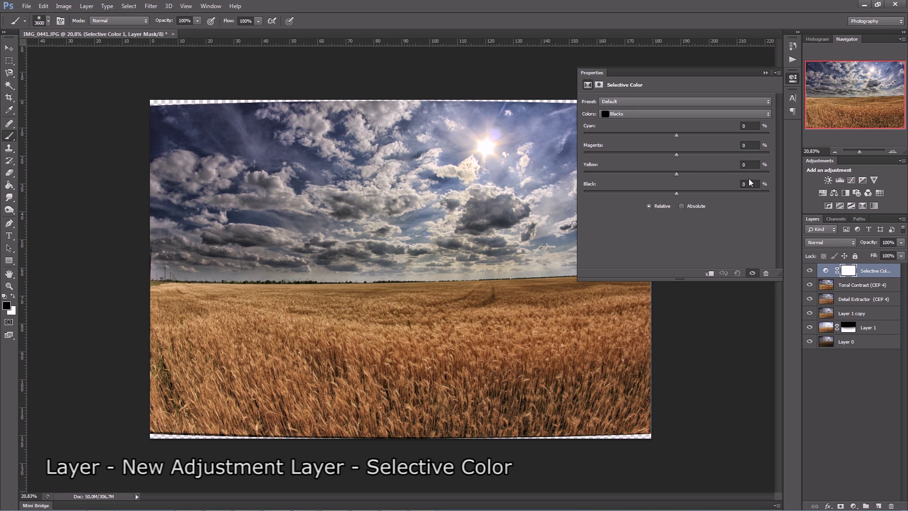
pyautogui.click(672, 113)
pyautogui.moveTo(677, 134); pyautogui.dragTo(652, 174)
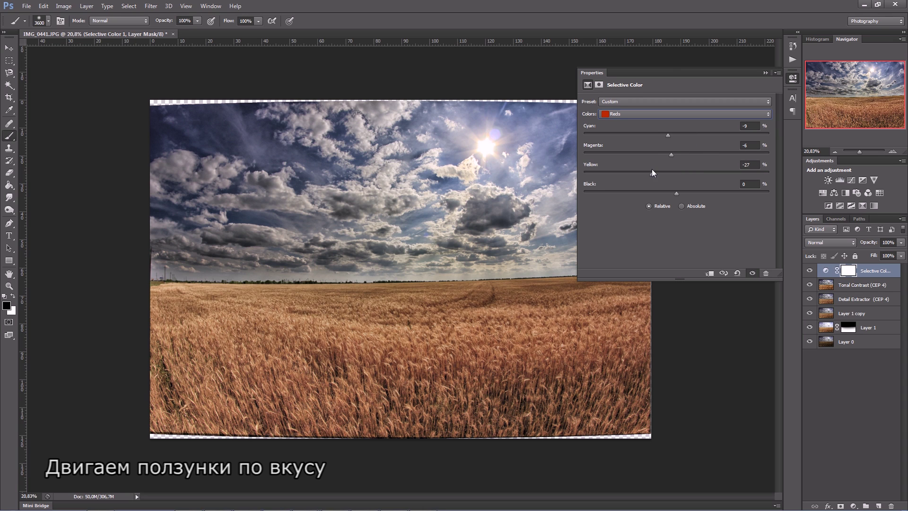
pyautogui.click(672, 114)
pyautogui.moveTo(676, 135)
pyautogui.mouseDown()
pyautogui.moveTo(667, 135)
pyautogui.moveTo(689, 193)
pyautogui.mouseUp()
pyautogui.click(667, 113)
pyautogui.click(668, 137)
pyautogui.moveTo(637, 135); pyautogui.dragTo(670, 135)
pyautogui.moveTo(677, 155); pyautogui.dragTo(679, 194)
# Step: Shift the blues' CMY mix, warm the whites, tint the neutrals toward magenta, and select the blacks
pyautogui.click(663, 113)
pyautogui.click(669, 145)
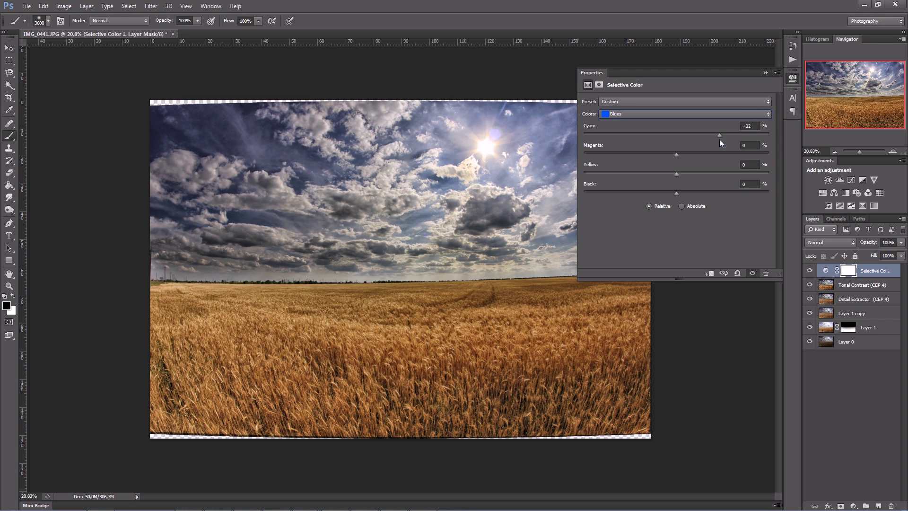
pyautogui.moveTo(619, 135)
pyautogui.mouseDown()
pyautogui.moveTo(683, 155)
pyautogui.moveTo(655, 174)
pyautogui.moveTo(698, 195)
pyautogui.mouseUp()
pyautogui.click(681, 113)
pyautogui.click(683, 138)
pyautogui.moveTo(684, 137)
pyautogui.mouseDown()
pyautogui.moveTo(708, 137)
pyautogui.moveTo(672, 137)
pyautogui.moveTo(686, 173)
pyautogui.moveTo(670, 193)
pyautogui.mouseUp()
pyautogui.click(629, 114)
pyautogui.click(623, 177)
pyautogui.moveTo(677, 135); pyautogui.dragTo(678, 195)
pyautogui.click(629, 113)
pyautogui.click(629, 186)
pyautogui.click(793, 79)
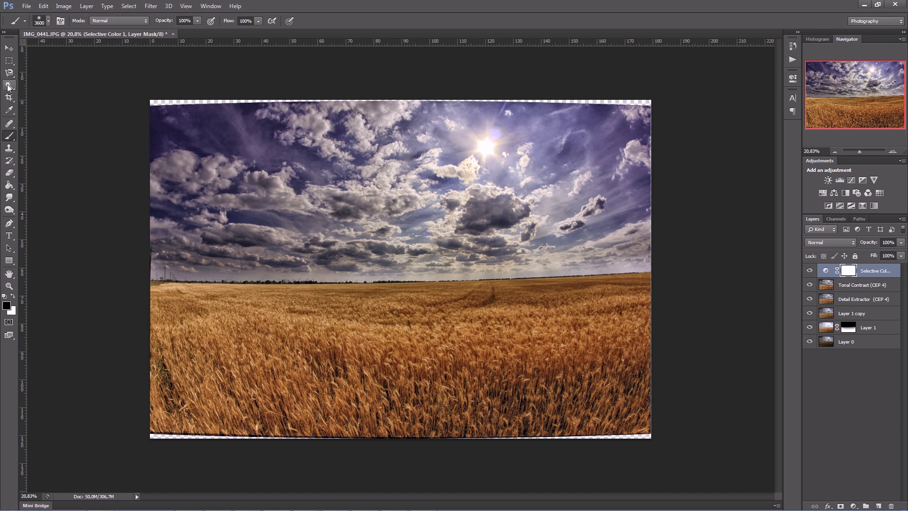
# Step: Crop a thin strip off the top and a larger strip off the bottom
pyautogui.click(13, 100)
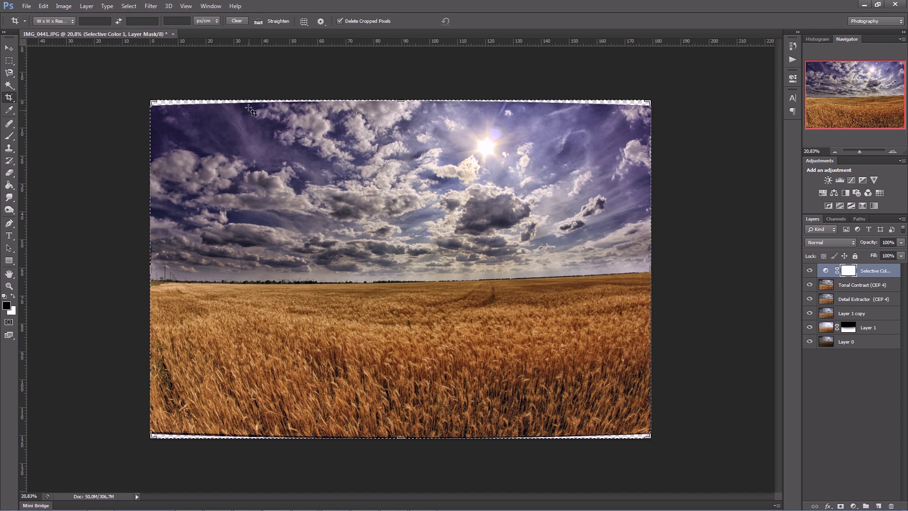
pyautogui.moveTo(249, 98); pyautogui.dragTo(250, 103)
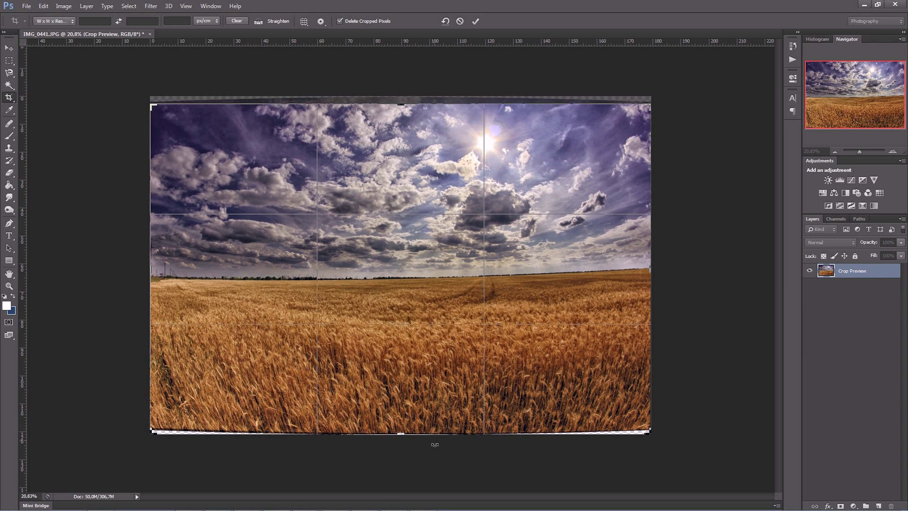
pyautogui.moveTo(402, 433); pyautogui.dragTo(400, 404)
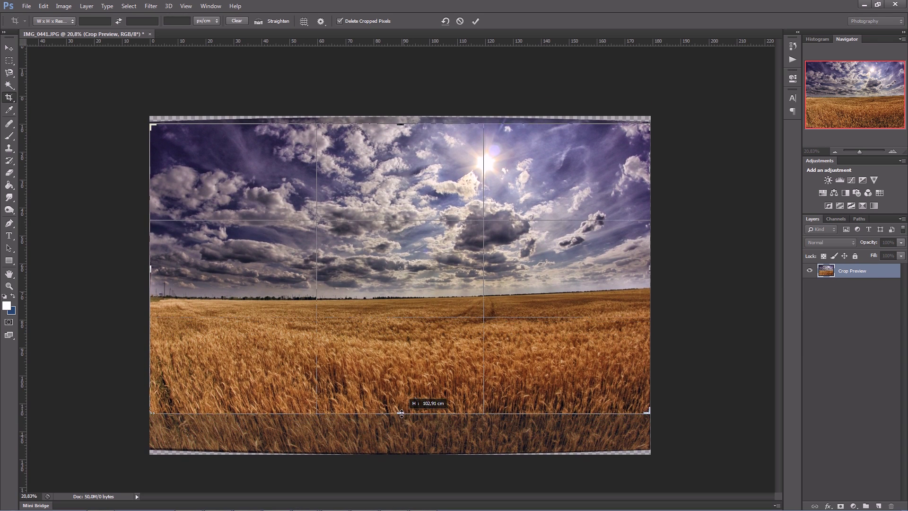
pyautogui.moveTo(400, 405); pyautogui.dragTo(400, 400)
# Step: Rotate the crop slightly to level the horizon, fine-tune the bottom edge, and commit
pyautogui.moveTo(690, 352); pyautogui.dragTo(684, 337)
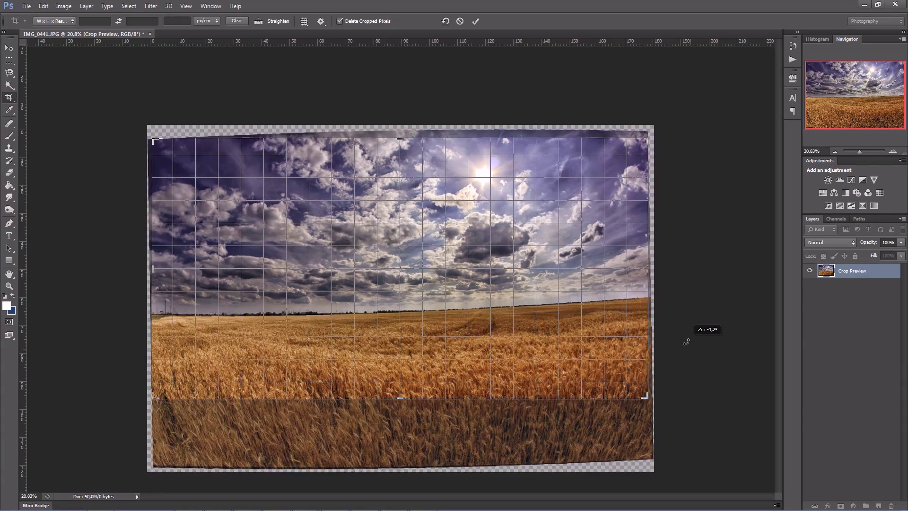
pyautogui.moveTo(684, 336); pyautogui.dragTo(690, 353)
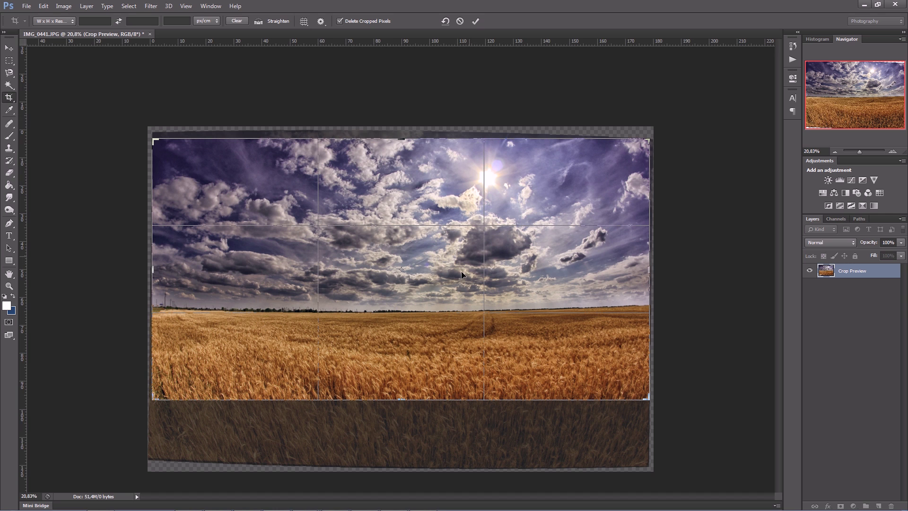
pyautogui.moveTo(401, 400); pyautogui.dragTo(403, 402)
pyautogui.press('Return')
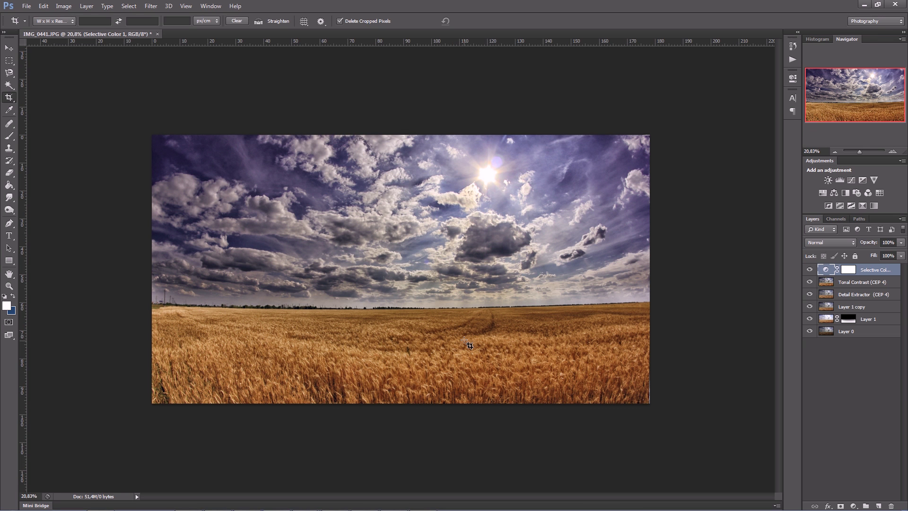
pyautogui.click(8, 48)
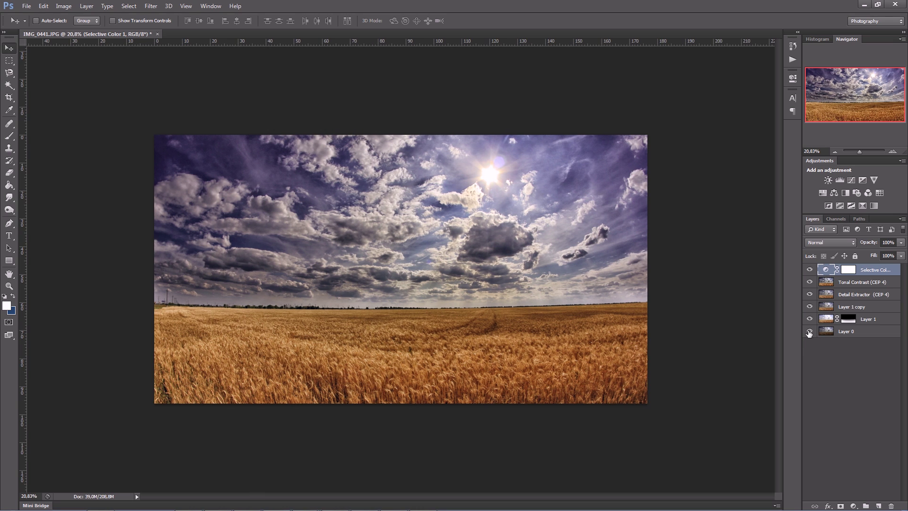
pyautogui.keyDown('alt'); pyautogui.click(810, 332); pyautogui.keyUp('alt')
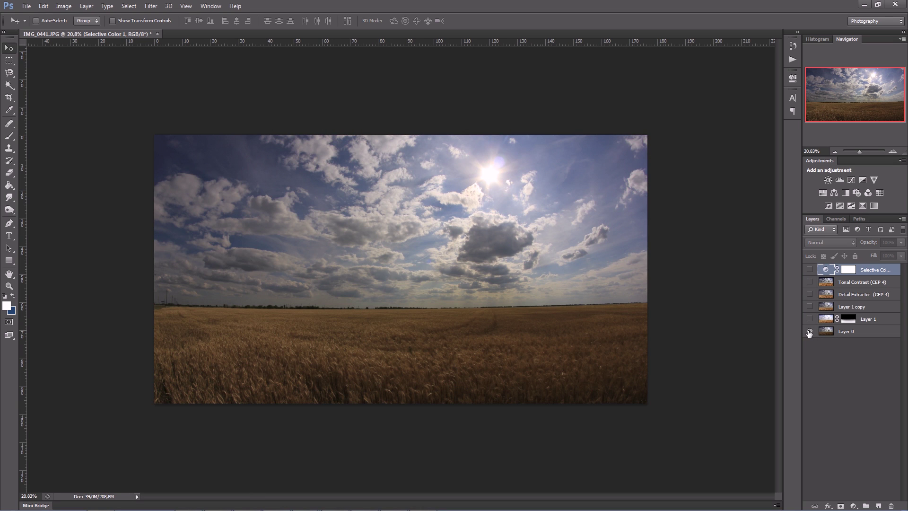
pyautogui.keyDown('alt'); pyautogui.click(809, 333); pyautogui.keyUp('alt')
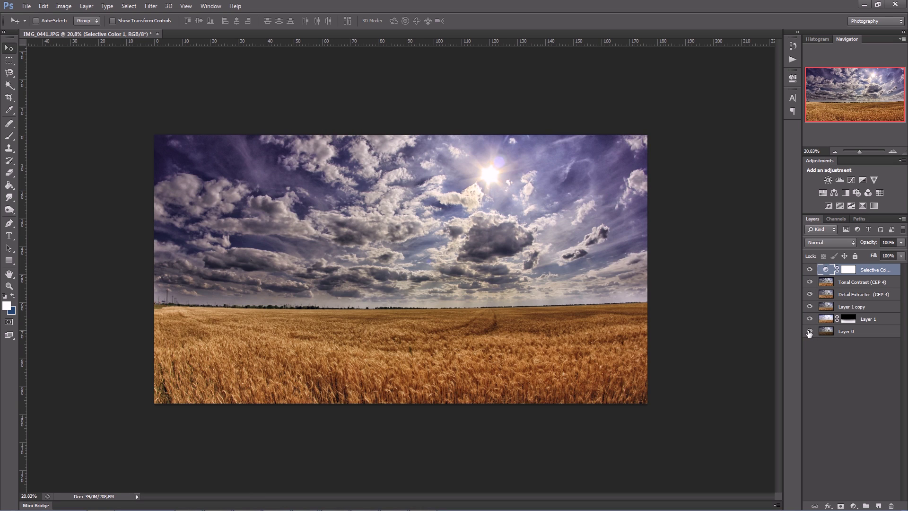
pyautogui.keyDown('alt'); pyautogui.click(809, 332); pyautogui.keyUp('alt')
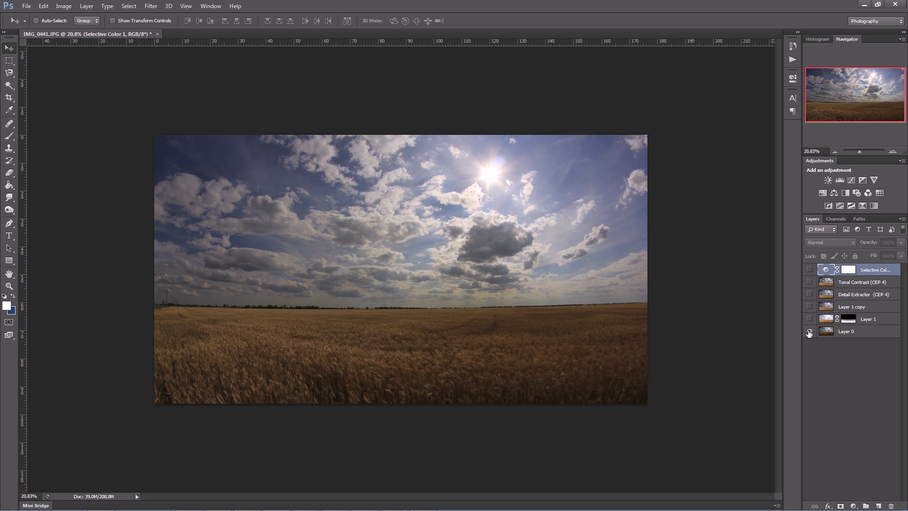
pyautogui.keyDown('alt'); pyautogui.click(810, 332); pyautogui.keyUp('alt')
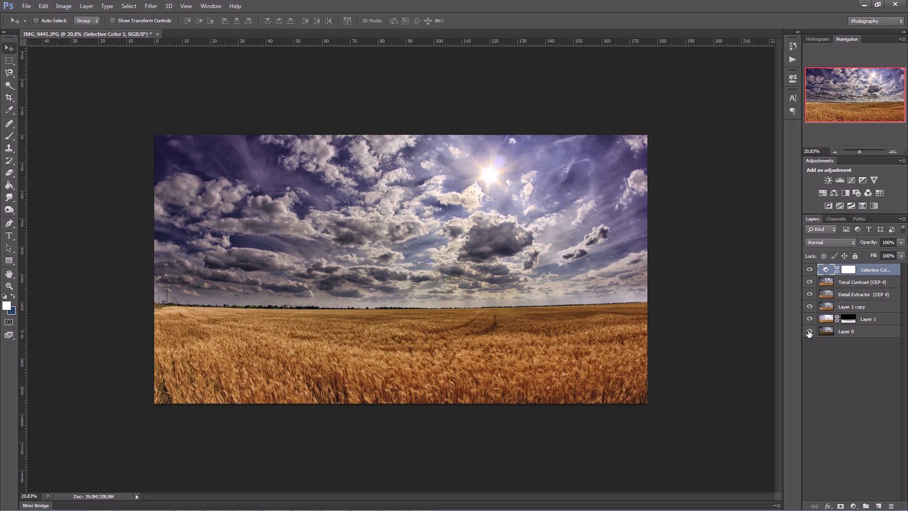
pyautogui.keyDown('alt'); pyautogui.click(810, 333); pyautogui.keyUp('alt')
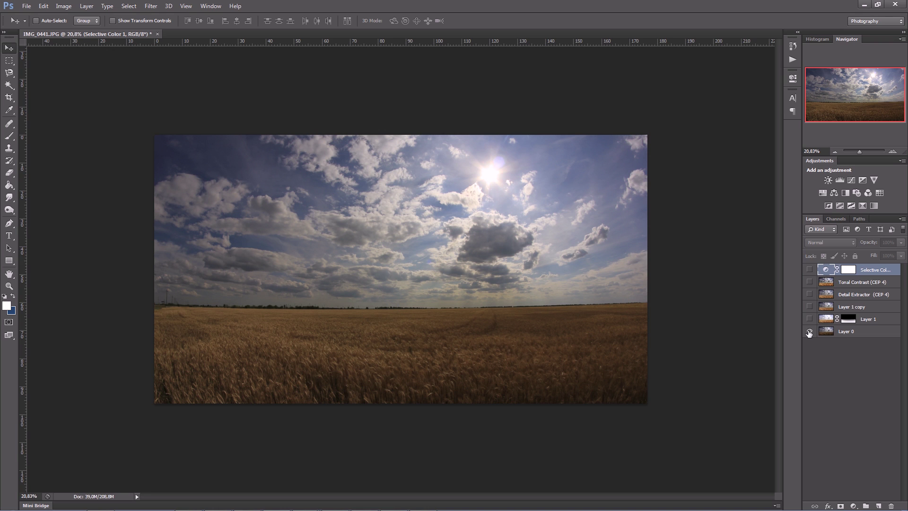
pyautogui.keyDown('alt'); pyautogui.click(809, 333); pyautogui.keyUp('alt')
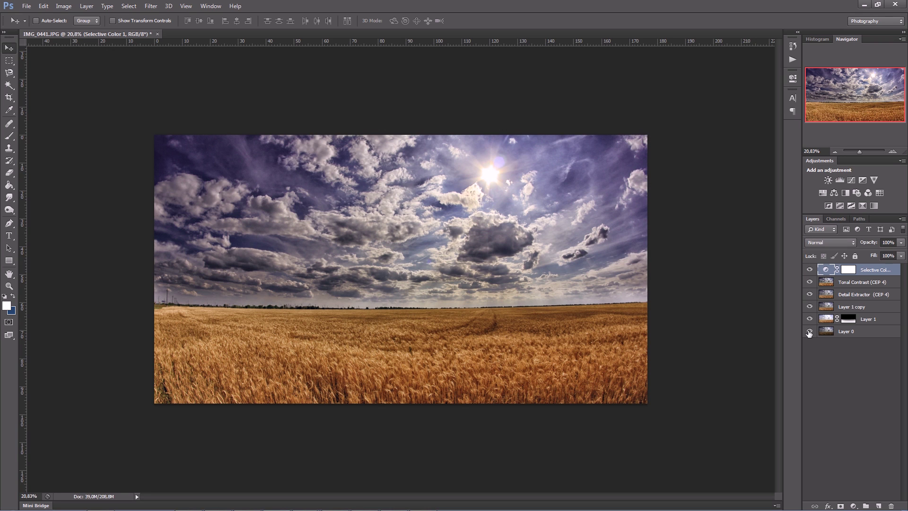
pyautogui.keyDown('alt'); pyautogui.click(810, 333); pyautogui.keyUp('alt')
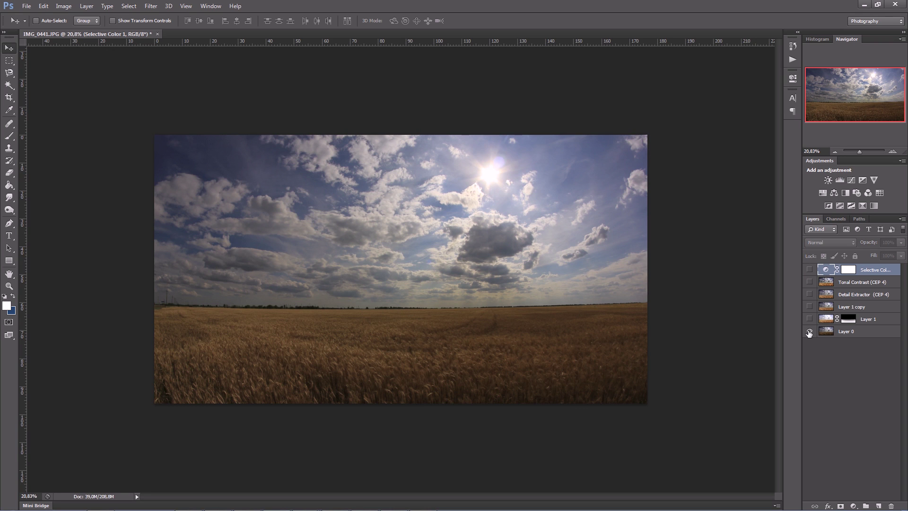
pyautogui.keyDown('alt'); pyautogui.click(809, 332); pyautogui.keyUp('alt')
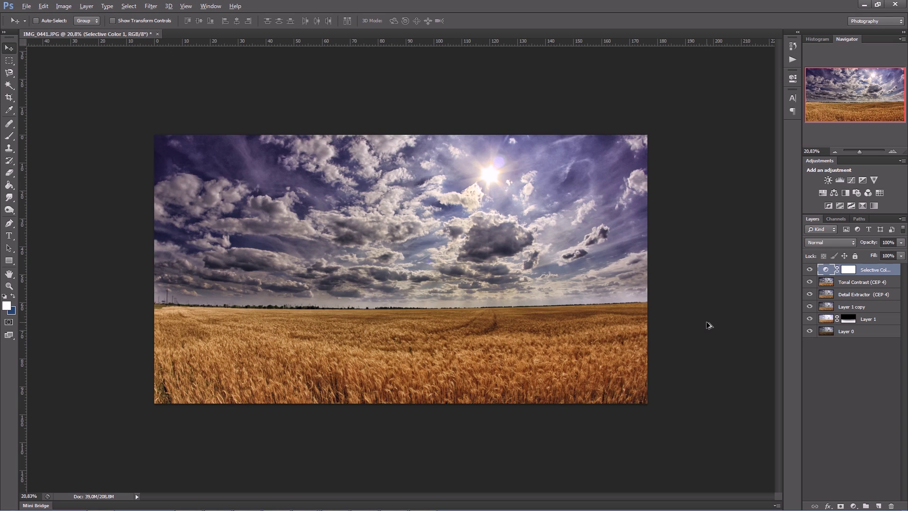
pyautogui.scroll(-3, 709, 325)
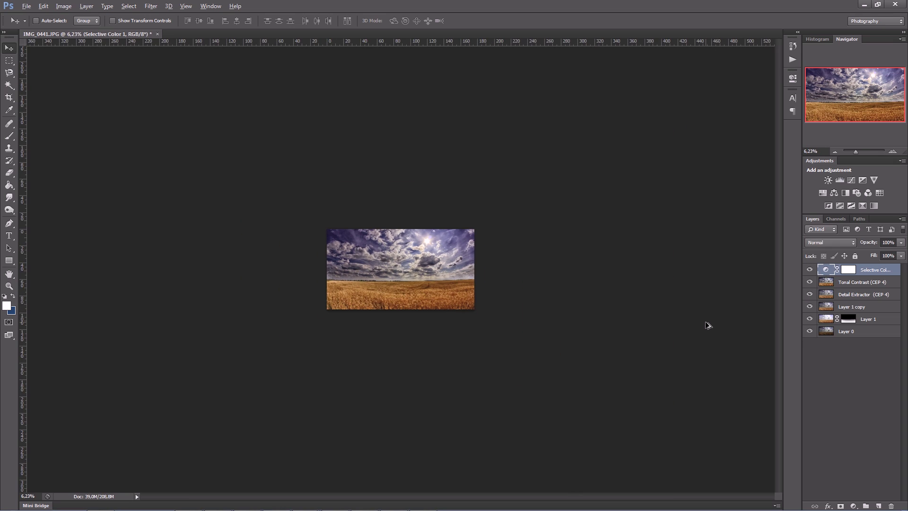
pyautogui.scroll(2, 709, 325)
pyautogui.scroll(2, 708, 325)
pyautogui.scroll(2, 708, 325)
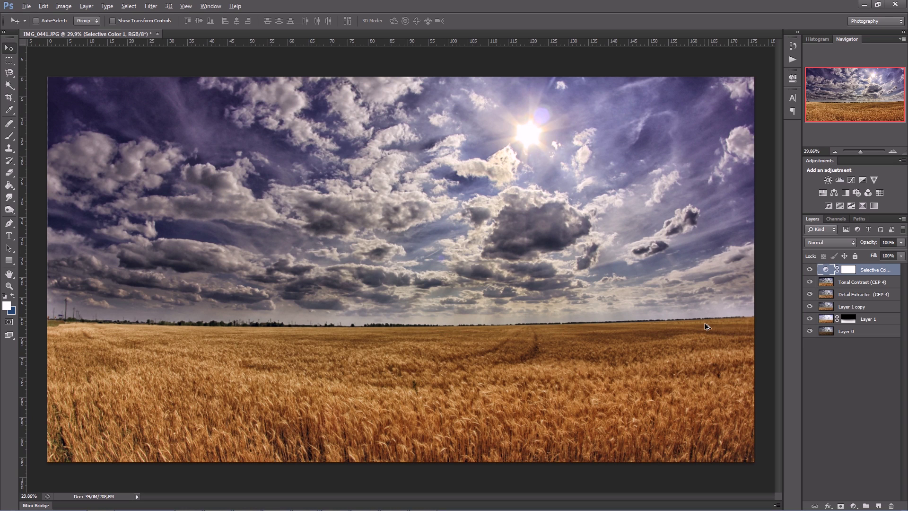
pyautogui.press('alt')
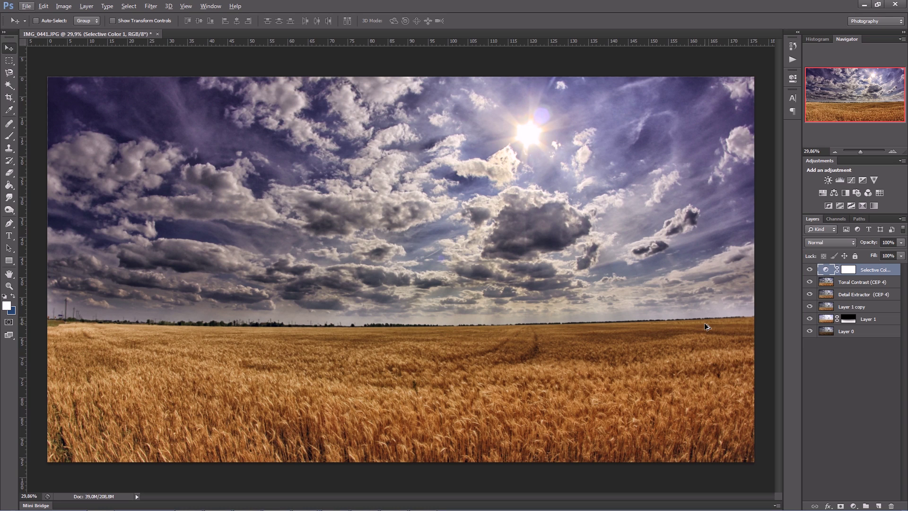